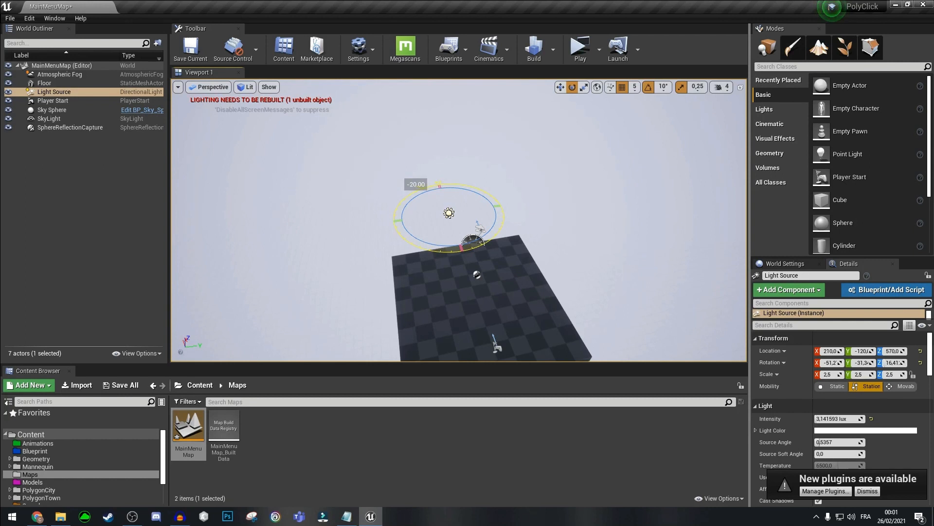
Step: Set the Light Source's intensity to 3.5 lux
key("w")
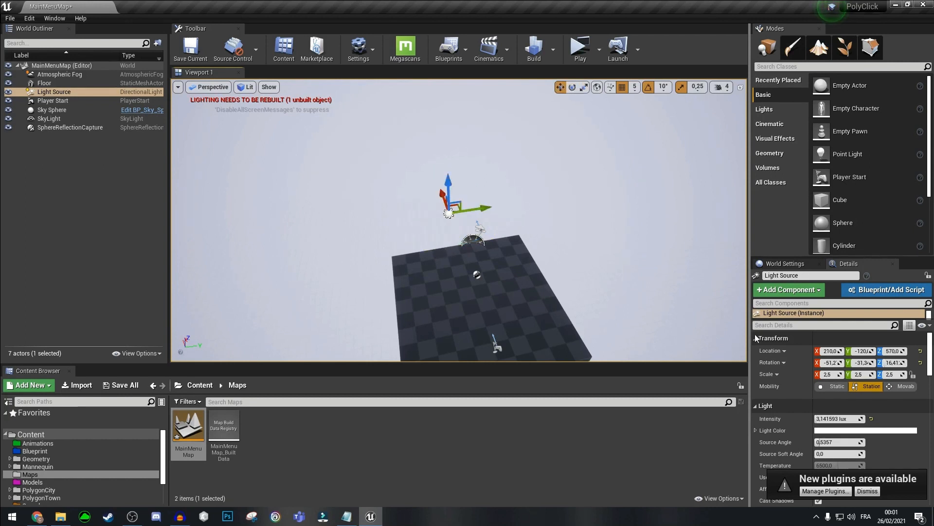
scroll(788, 340, "down", 2)
left_click_drag(815, 257, 815, 94)
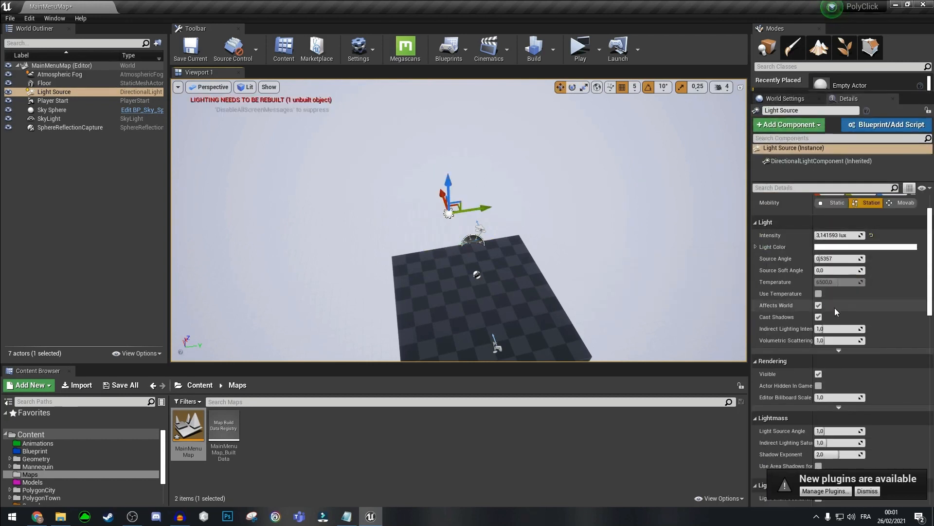
scroll(836, 306, "up", 3)
mouse_move(931, 255)
left_mouse_down()
mouse_move(931, 492)
mouse_move(932, 395)
left_mouse_up()
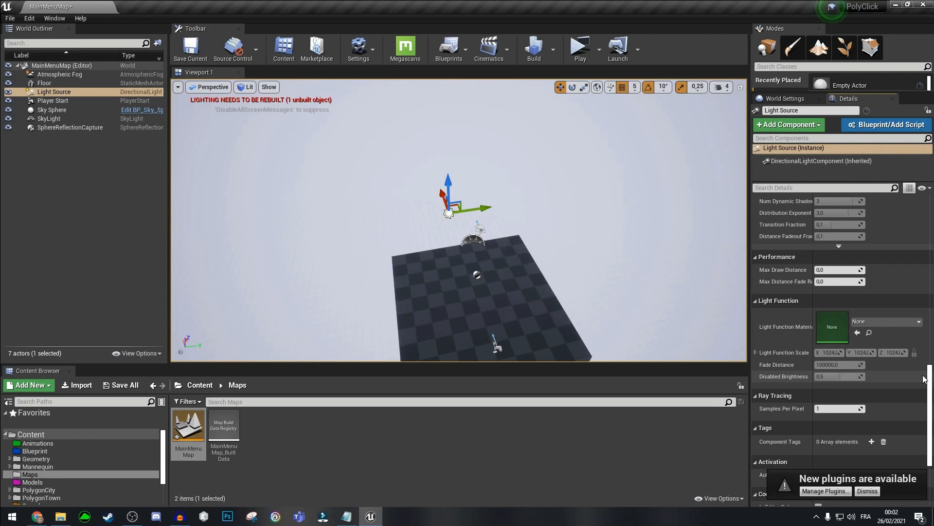
left_click_drag(931, 374, 931, 204)
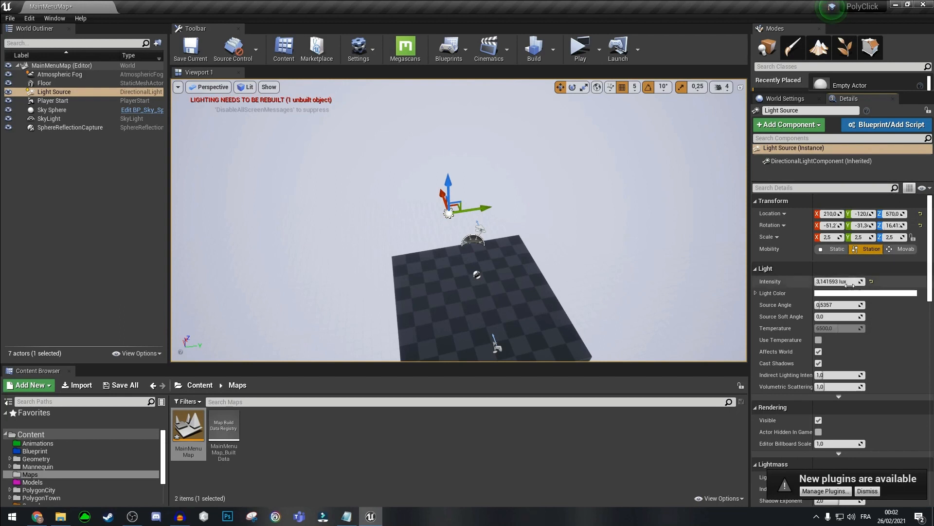
scroll(836, 323, "down", 1)
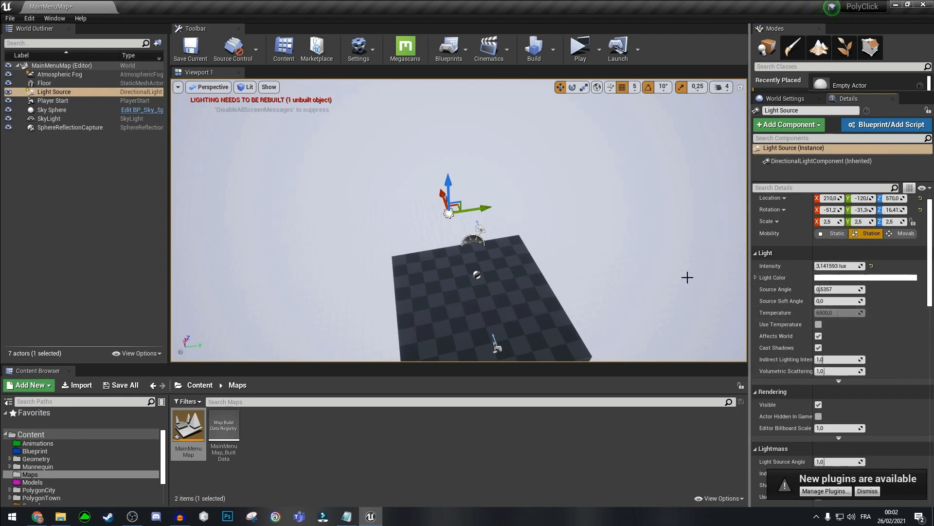
left_click(838, 265)
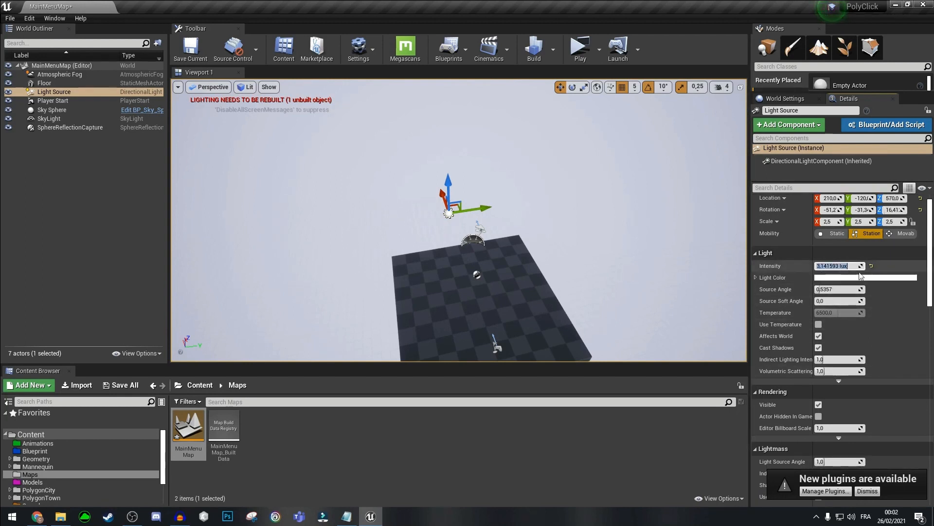
left_click_drag(859, 266, 857, 266)
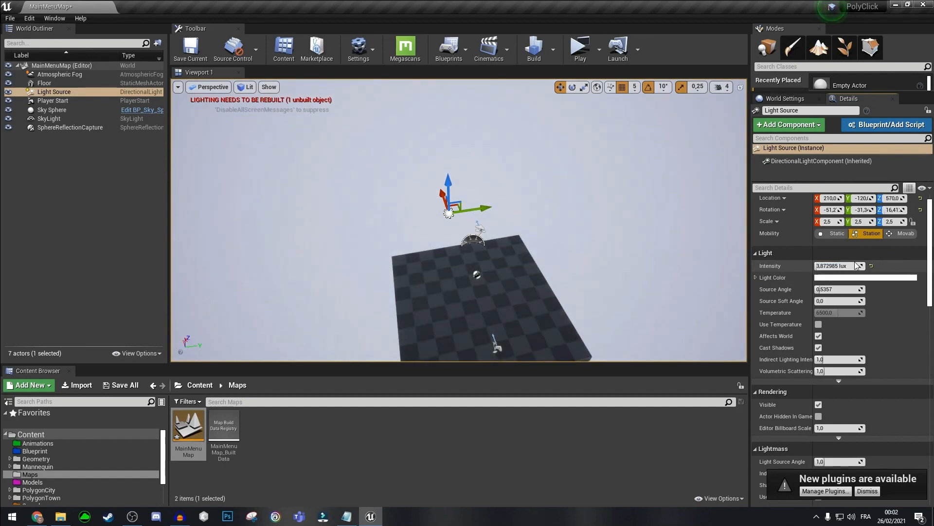
Step: Try pure red (FF0000FF) as the Light Source's light color and cancel the change
left_click(848, 277)
left_click(760, 285)
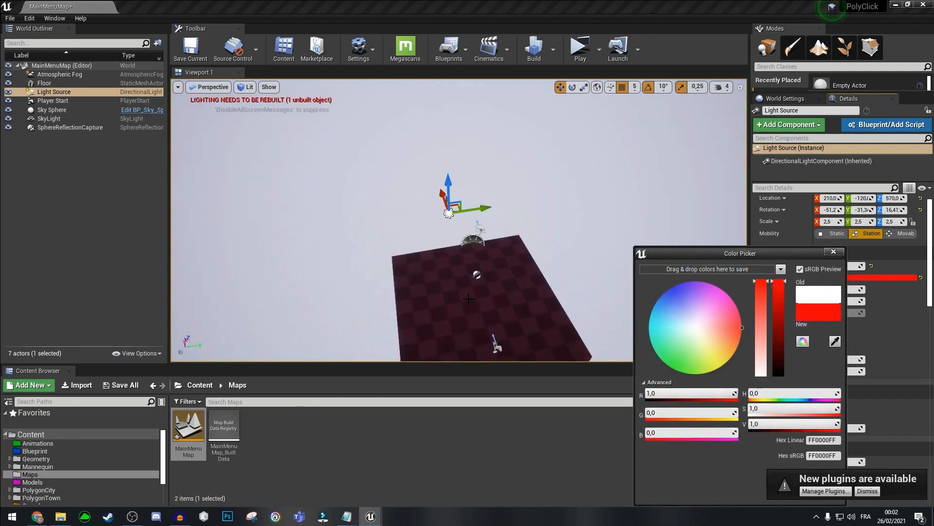
left_click_drag(783, 255, 670, 189)
left_click(708, 412)
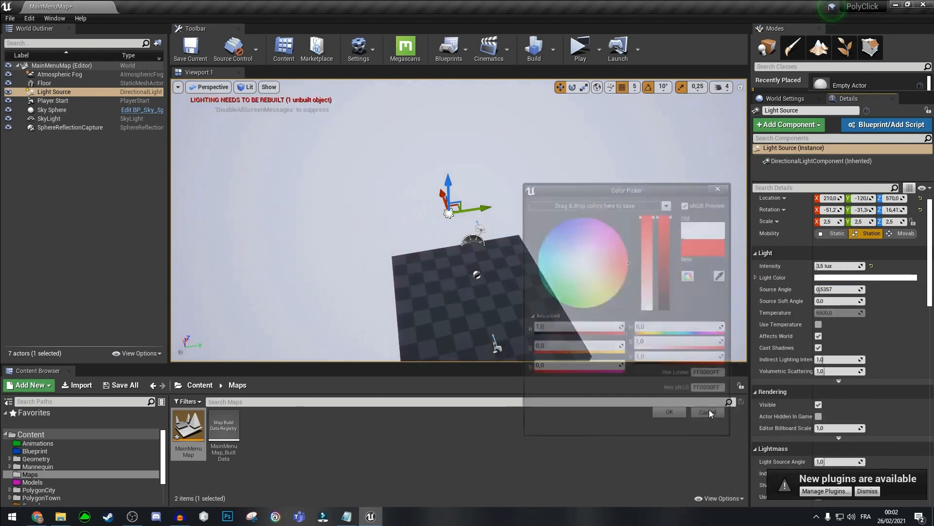
Step: Set the Light Source's Source Angle to about 0.488 and test Affects World off and back on
left_click_drag(826, 289, 834, 289)
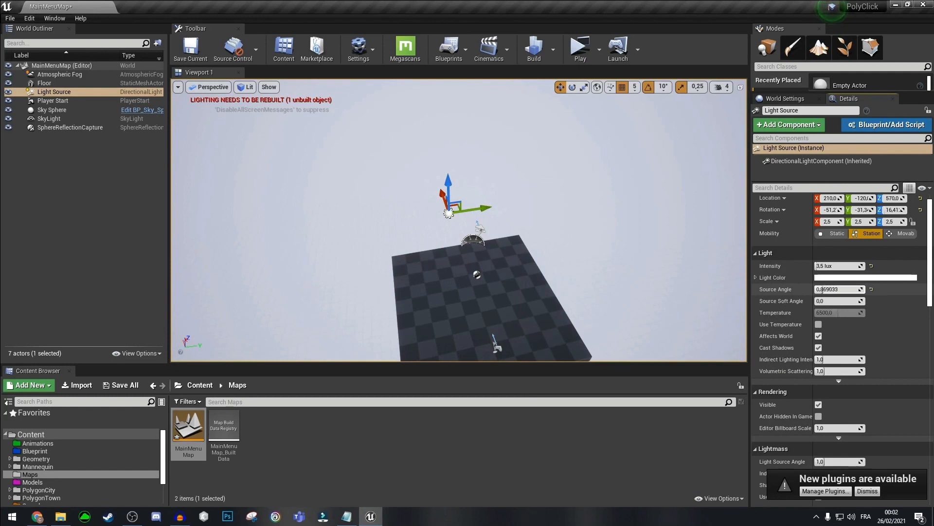
left_click(819, 336)
left_click(818, 337)
left_click(818, 336)
left_click(818, 337)
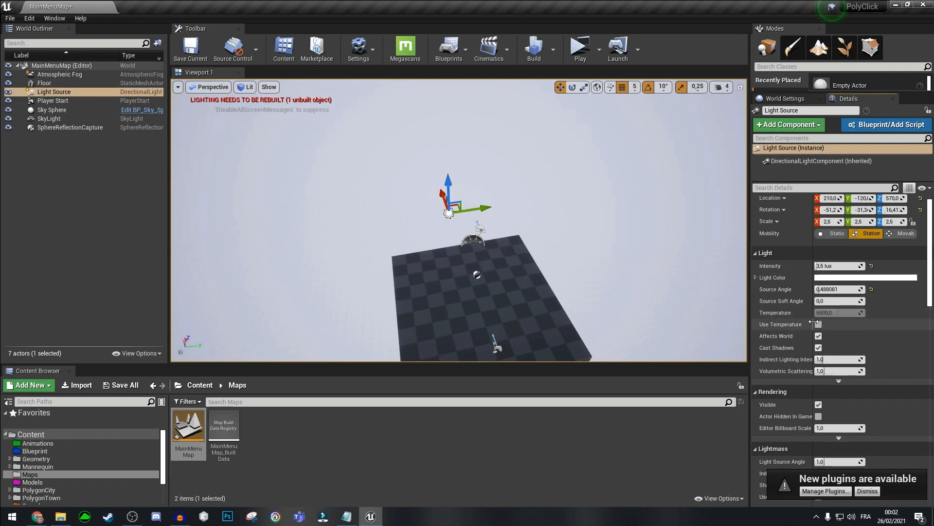
Step: Try color temperatures such as 1700 on the Light Source, leave the value at 650 and turn Use Temperature back off
left_click(820, 324)
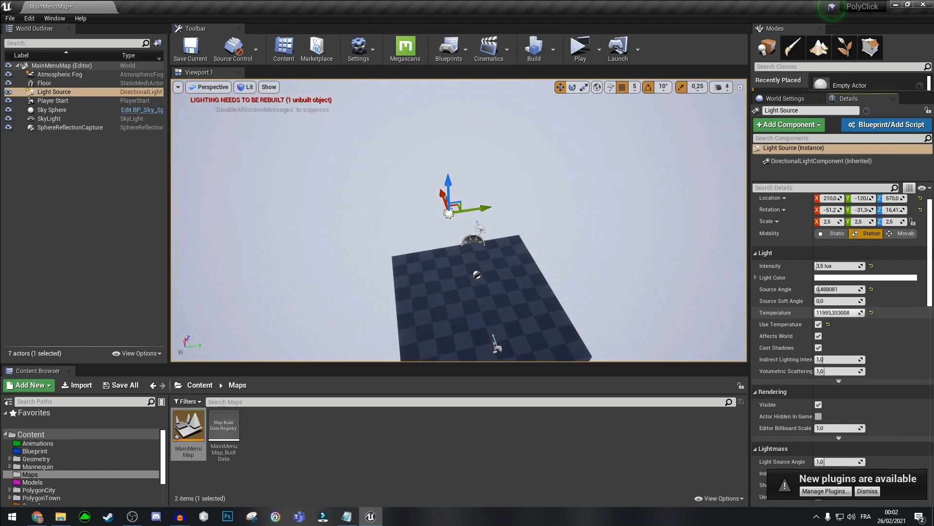
left_click_drag(840, 312, 822, 313)
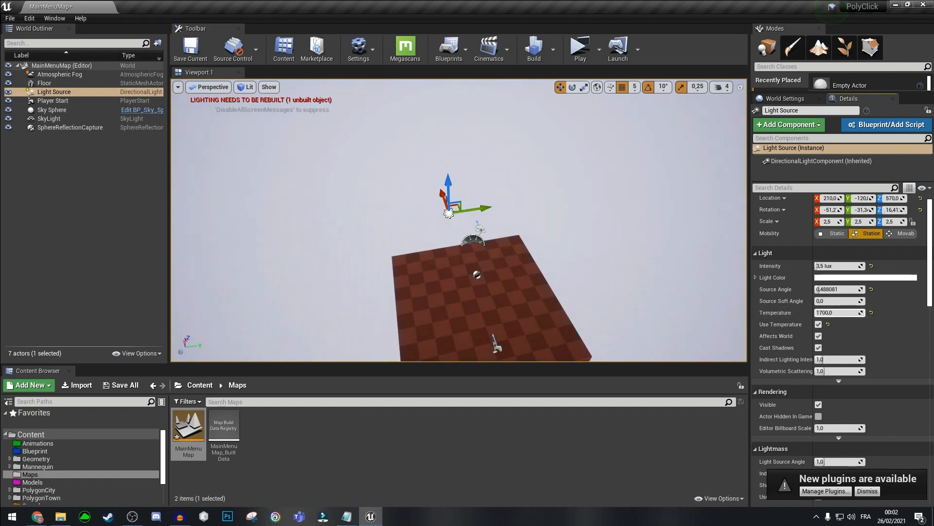
left_click(824, 312)
type("3")
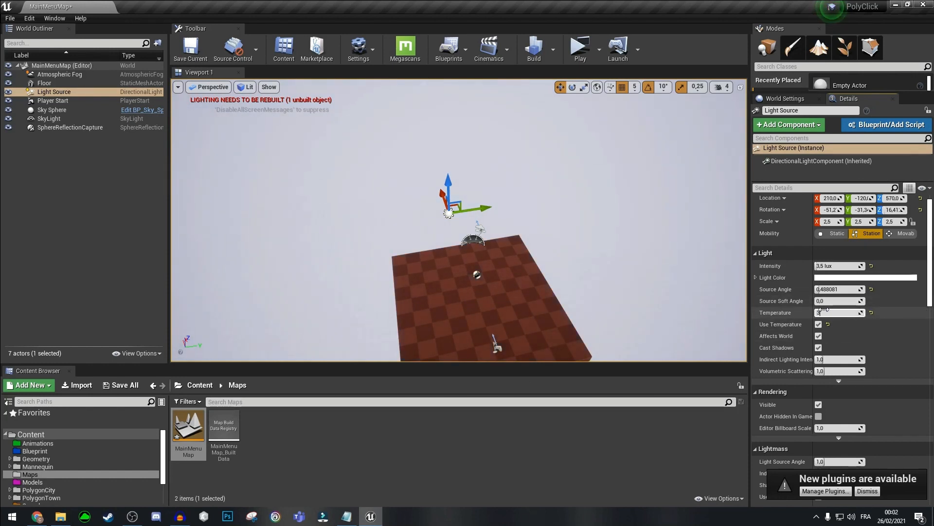
type("50")
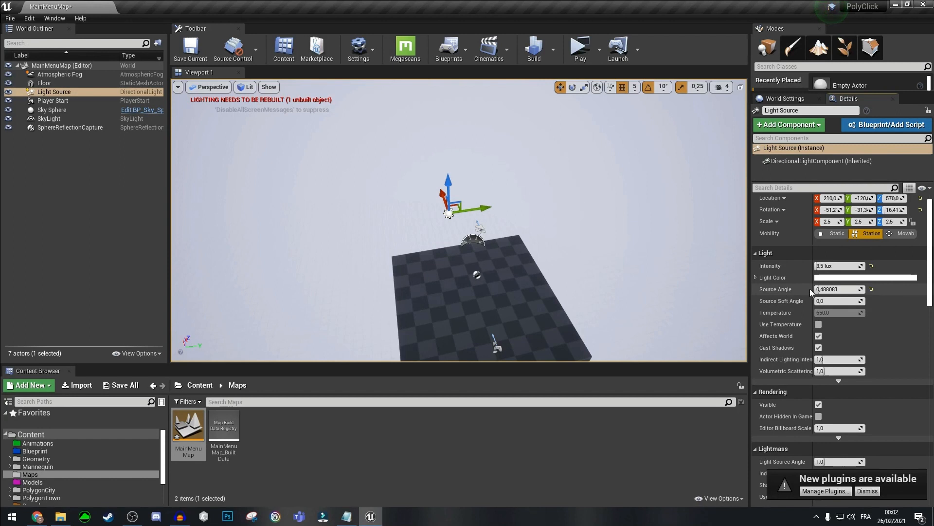
Step: Place a basic Cube on the checkered floor as a shadow test object
scroll(830, 344, "down", 3)
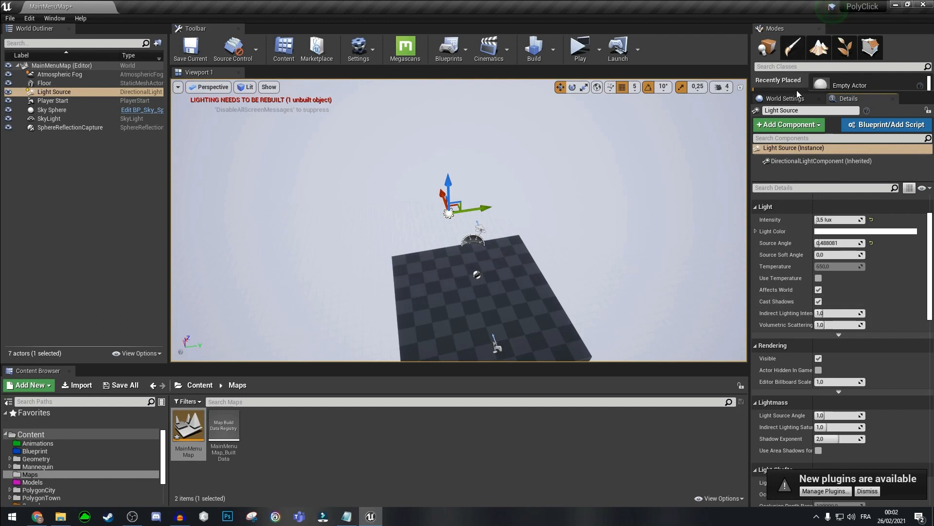
left_click_drag(799, 95, 802, 298)
left_click_drag(828, 200, 443, 305)
right_click_drag(443, 304, 443, 338)
scroll(442, 304, "up", 4)
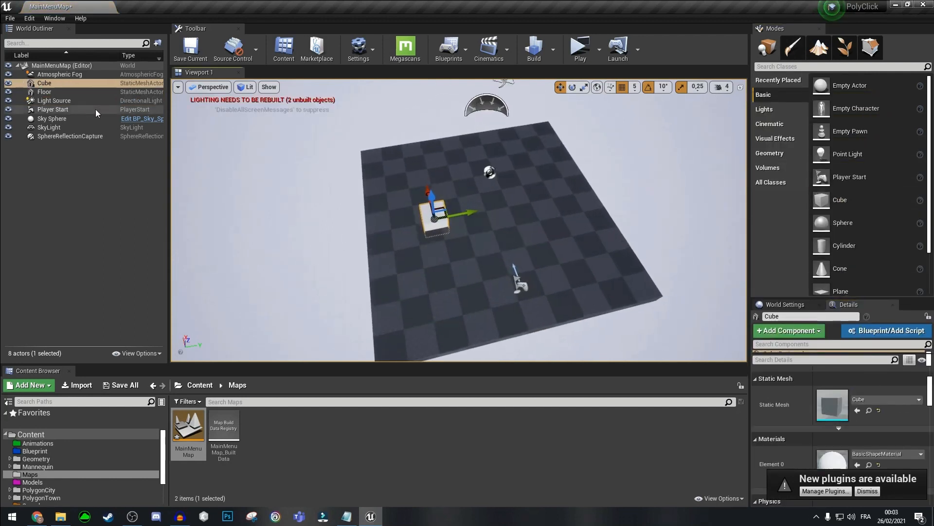
Step: Turn off Cast Shadows for the Light Source and delete the test cube from the floor
left_click(93, 101)
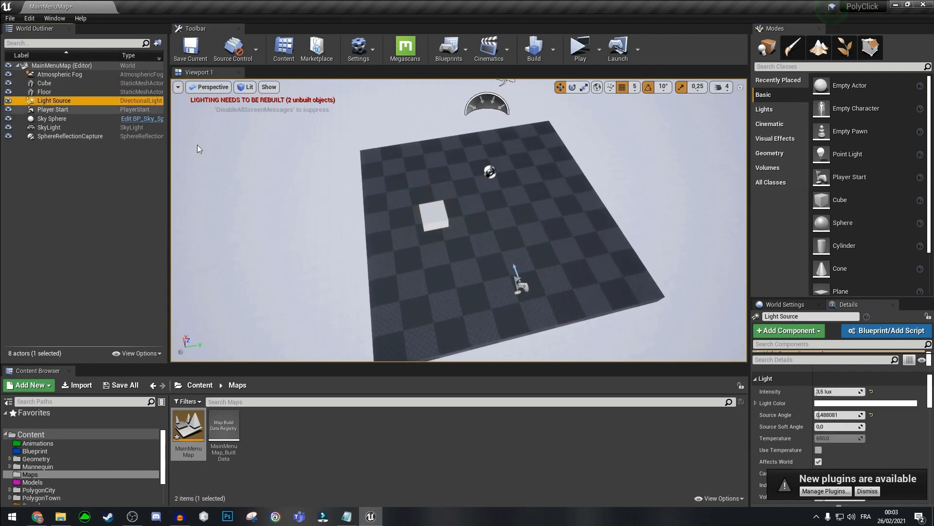
left_click_drag(820, 298, 820, 103)
left_click(818, 296)
left_click(818, 297)
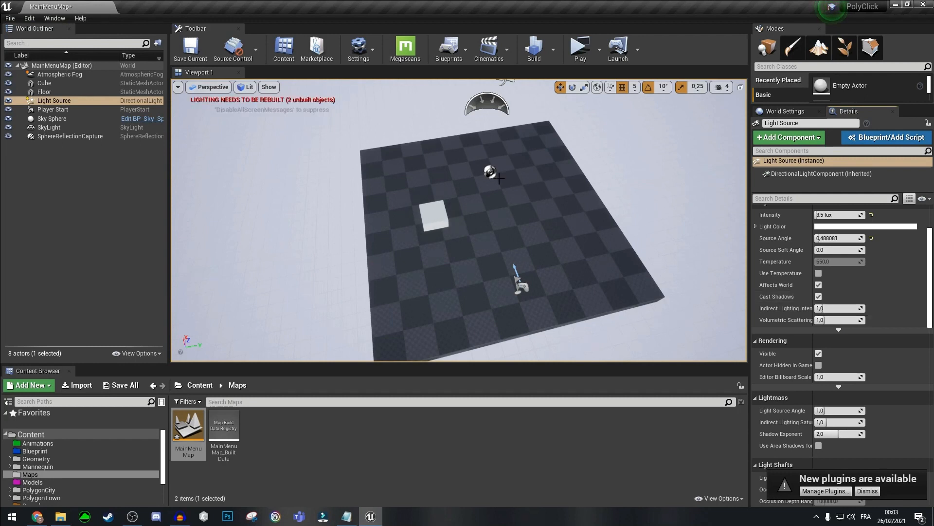
left_click(819, 298)
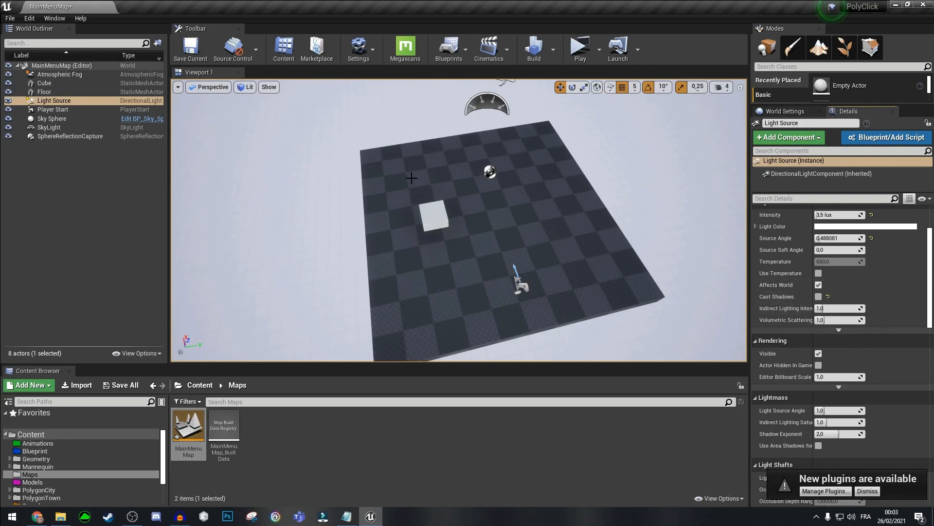
left_click(432, 225)
key("Delete")
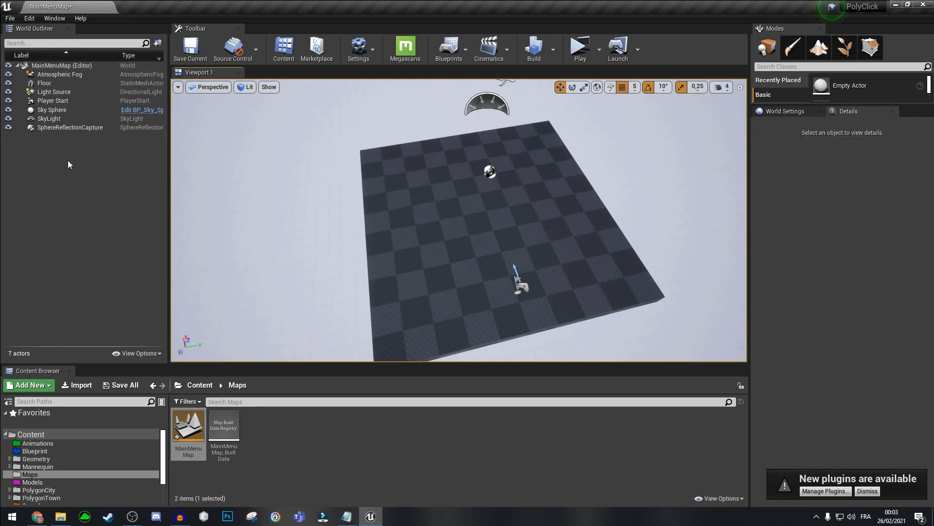
Step: Look through the Light Source's remaining settings, including light shafts, distance field shadows and light profiles
left_click(69, 93)
scroll(825, 353, "down", 10)
scroll(825, 366, "down", 4)
scroll(831, 341, "down", 8)
right_click_drag(473, 206, 461, 197)
scroll(906, 297, "up", 10)
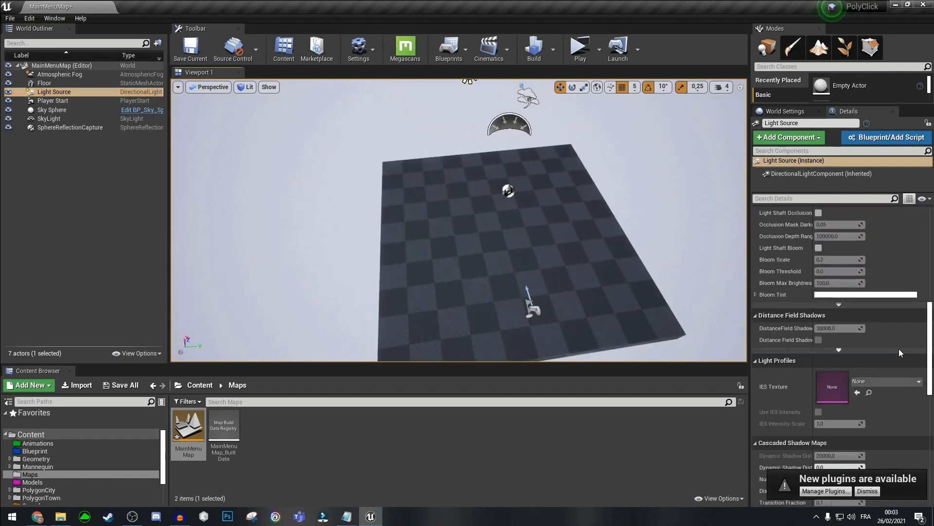
scroll(900, 351, "up", 6)
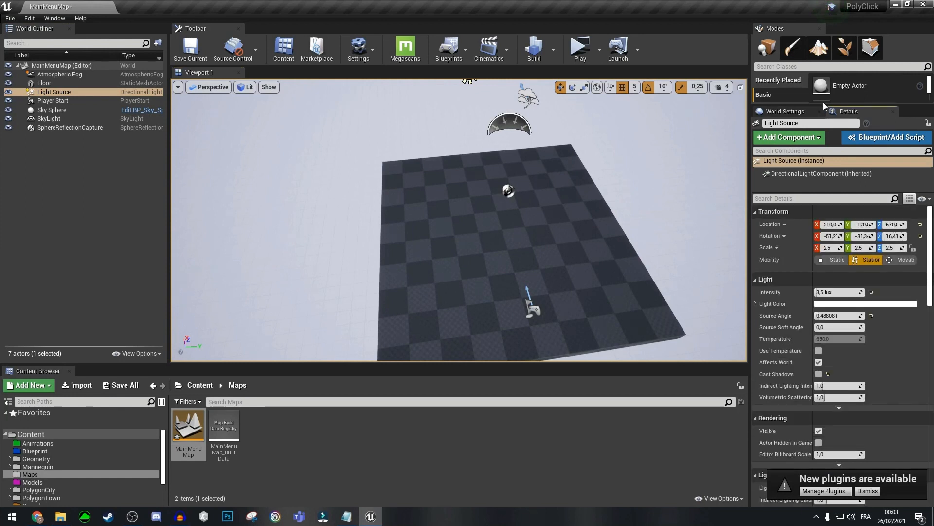
Step: Search all placeable classes for fog and place an Atmospheric Fog actor on the floor
left_click_drag(823, 103, 850, 364)
left_click(788, 182)
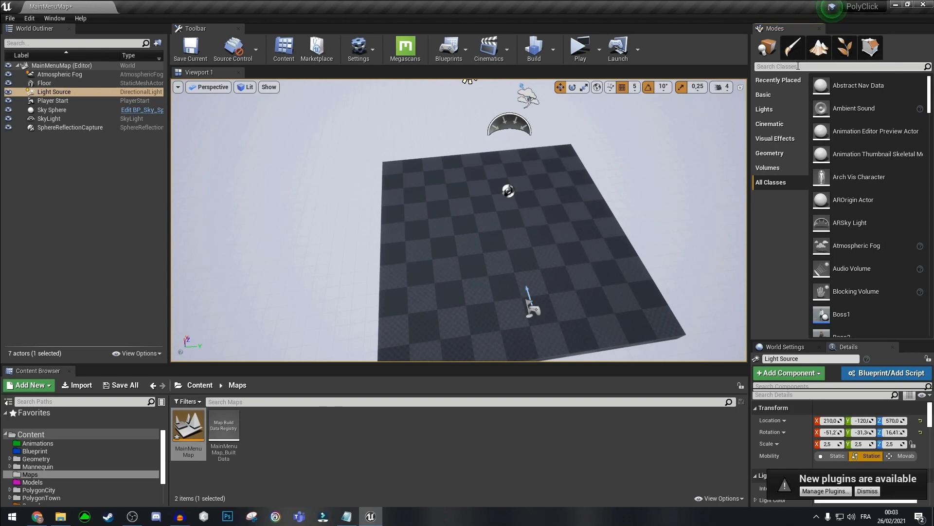
type("fog")
left_click_drag(801, 85, 492, 275)
right_click_drag(492, 275, 478, 248)
key("w")
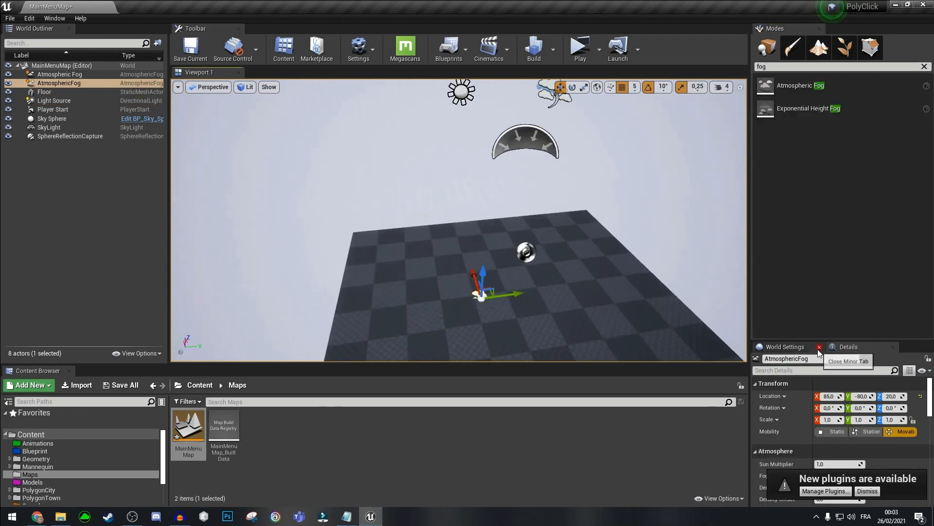
Step: Review the new fog's atmosphere and sun settings, delete this duplicate and select the original Atmospheric Fog
left_click(819, 338)
left_click_drag(820, 339, 819, 127)
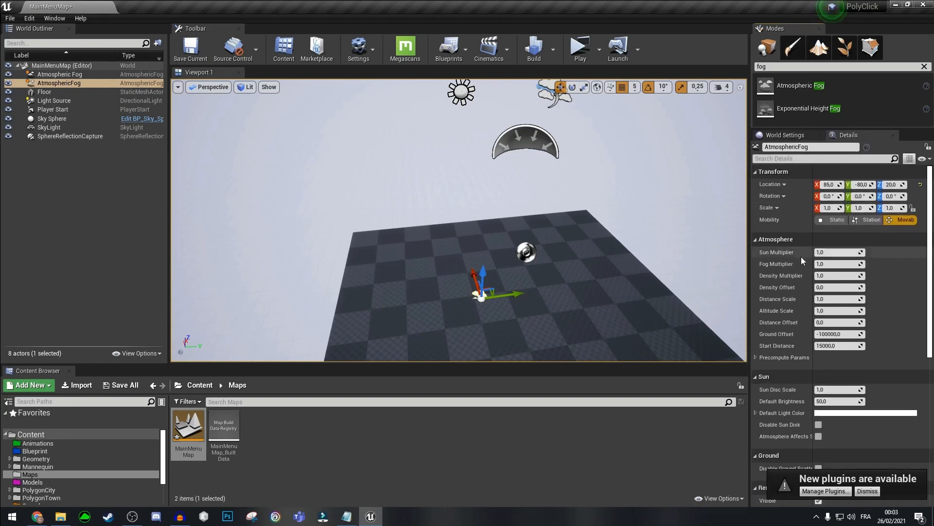
scroll(801, 256, "down", 2)
scroll(840, 399, "down", 6)
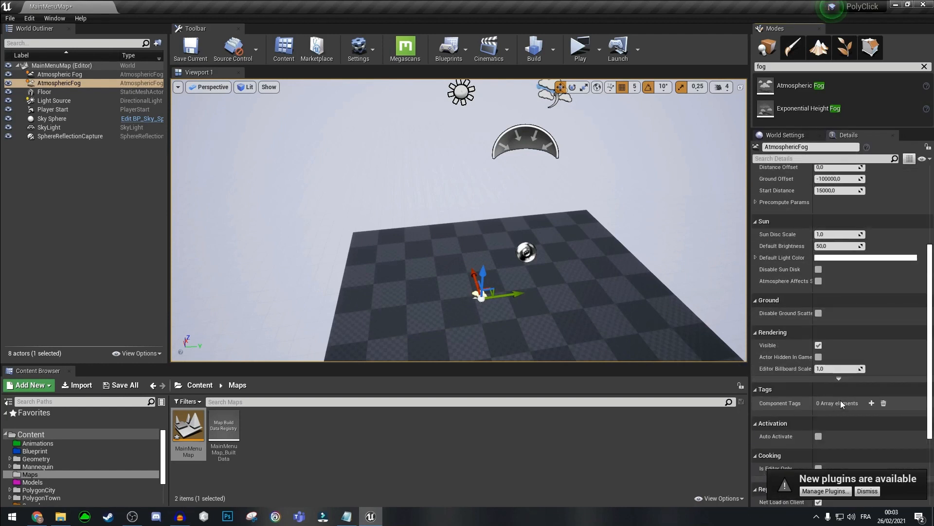
right_click_drag(503, 217, 500, 237)
left_click(111, 84)
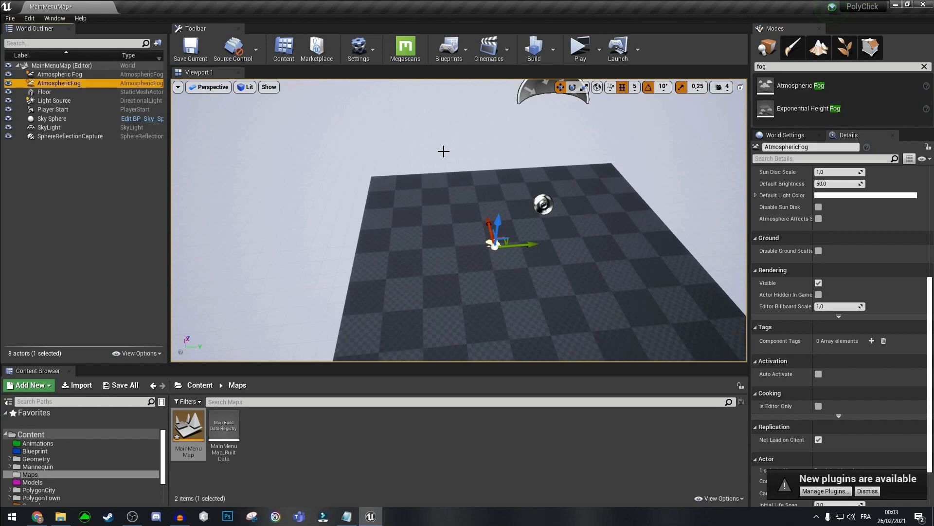
key("Delete")
left_click(93, 75)
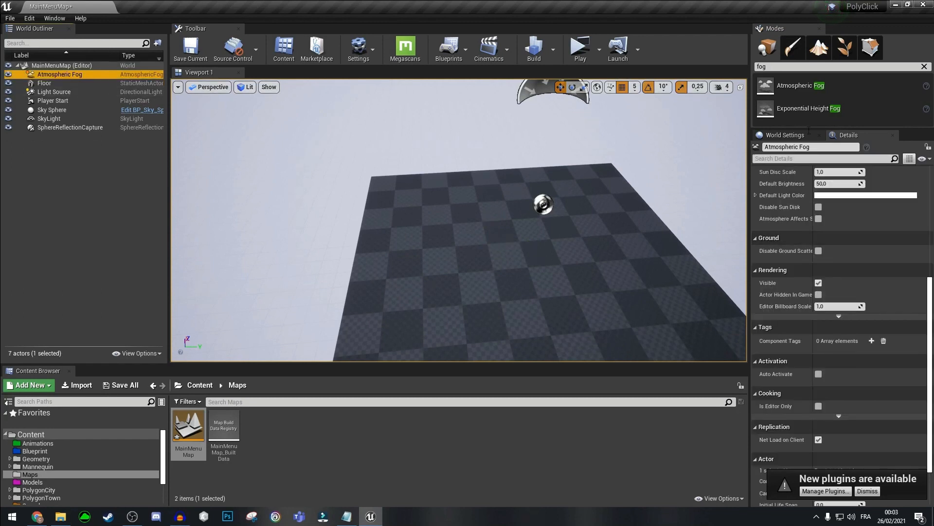
Step: Search the placeable classes for "post" and place a Post Process Volume on the floor
left_click_drag(806, 131, 806, 268)
key("BackSpace")
key("BackSpace")
key("BackSpace")
type("post")
left_click_drag(827, 86, 515, 238)
Step: Scale the Post Process Volume to about 8.75 × 7 × 6.75 so it encloses the whole floor
right_click_drag(496, 225, 647, 226)
key("r")
left_click_drag(467, 217, 345, 217)
right_click_drag(345, 217, 190, 234)
right_click_drag(560, 190, 574, 190)
left_click_drag(521, 203, 439, 204)
mouse_move(439, 205)
right_mouse_down()
mouse_move(312, 195)
mouse_move(440, 204)
right_mouse_up()
left_click_drag(517, 206, 517, 146)
Step: Examine the Post Process Volume's setting groups, including the Exposure options under Lens
scroll(528, 301, "down", 5)
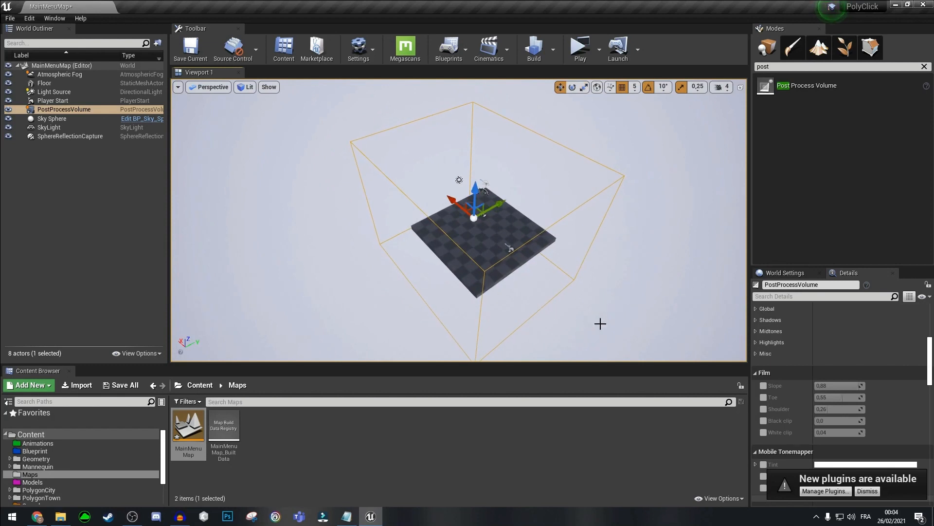
left_click_drag(804, 265, 856, 64)
left_click_drag(932, 180, 920, 121)
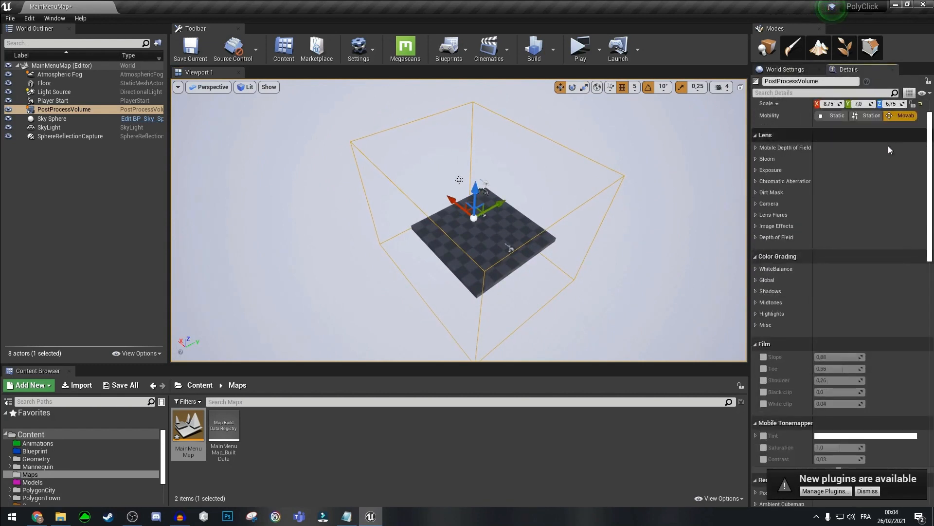
left_click(756, 170)
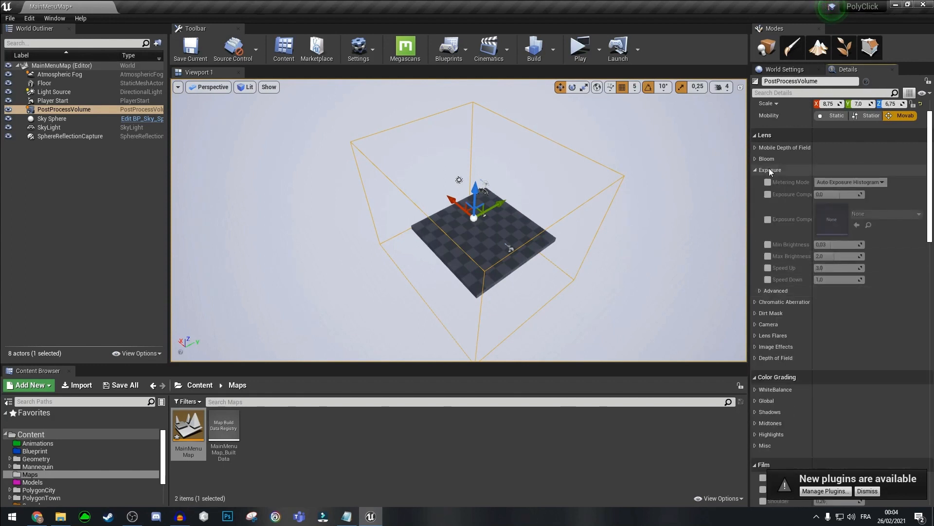
left_click(769, 169)
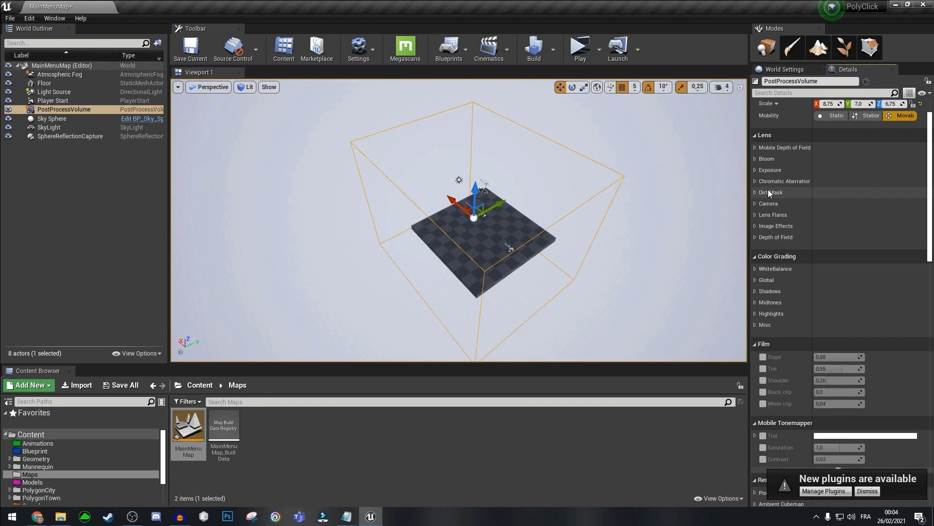
Step: Enable the Method, Intensity, Threshold and Convolution Kernel overrides in the Post Process Volume's Bloom settings
right_click_drag(542, 194, 546, 170)
scroll(811, 208, "up", 3)
right_click_drag(579, 202, 568, 209)
left_click(755, 198)
right_click_drag(682, 205, 691, 173)
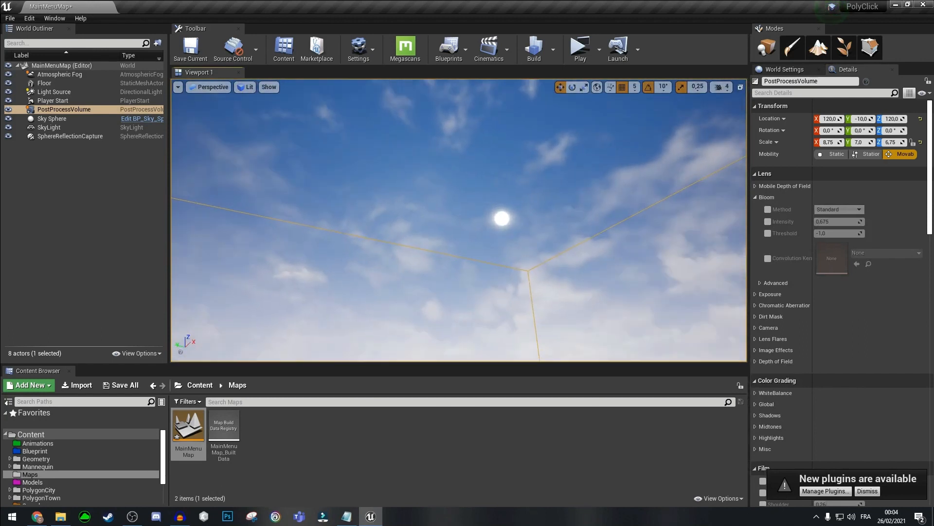
left_click(768, 210)
left_click(768, 221)
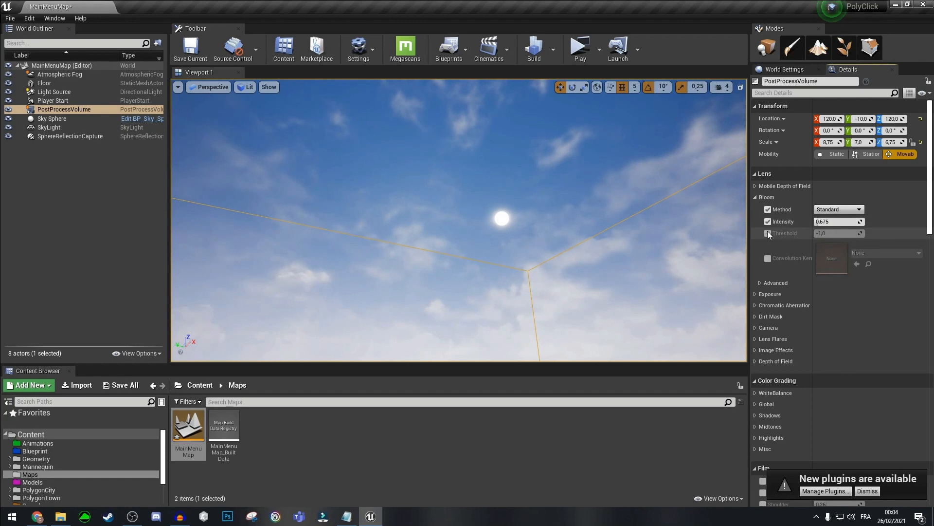
left_click(768, 233)
left_click(768, 258)
Step: Keep the Standard bloom method, raise the bloom intensity to 8.0 and check the glow around the sun
left_click(838, 209)
left_click(838, 218)
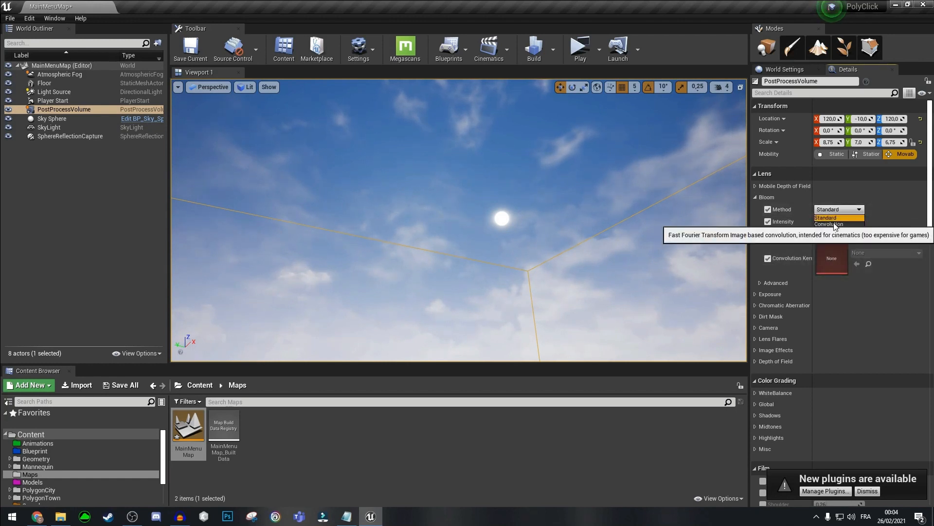
left_click_drag(830, 221, 856, 223)
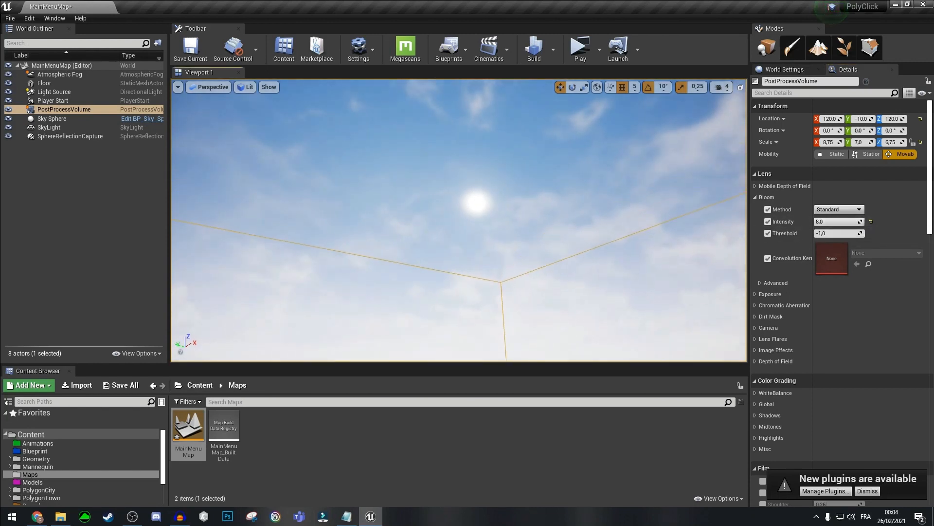
right_click_drag(459, 220, 438, 218)
right_click_drag(557, 229, 550, 336)
right_click_drag(448, 156, 504, 218)
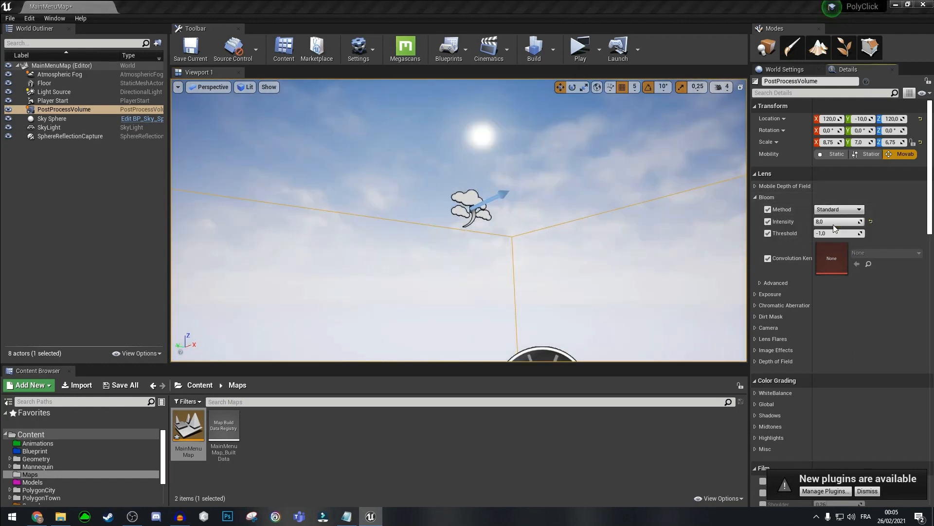
Step: Try the Convolution bloom method, turning the Method, Intensity and Threshold overrides off and back on to compare
left_click(839, 210)
left_click(834, 227)
left_click(768, 209)
left_click(768, 221)
left_click(767, 233)
left_click(768, 209)
left_click(767, 221)
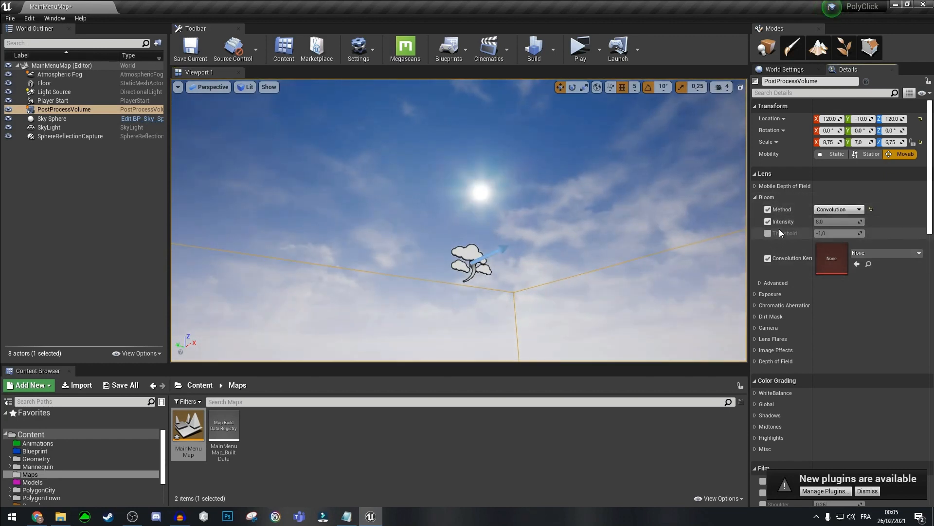
left_click(768, 234)
Step: Set the bloom method to Standard with an intensity of about 3.12, comparing it once more with Convolution
left_click(826, 210)
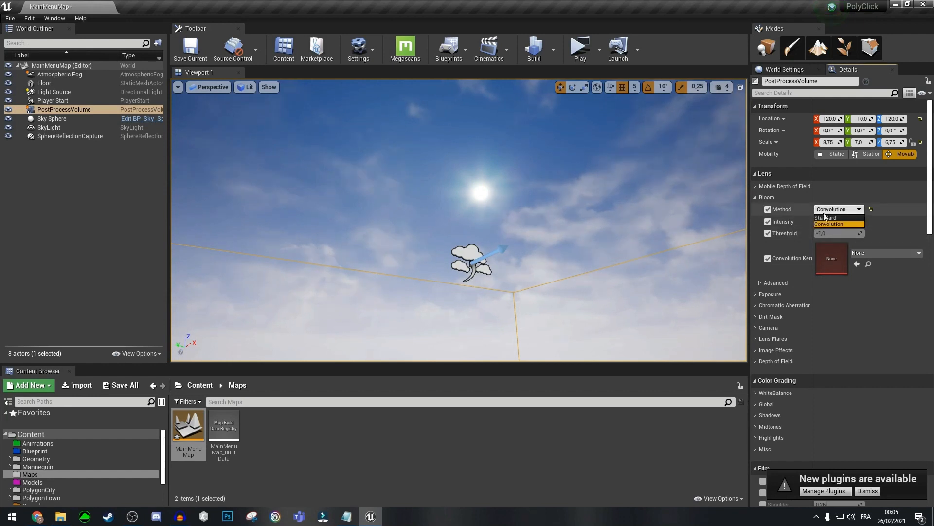
left_click(826, 217)
left_click(838, 209)
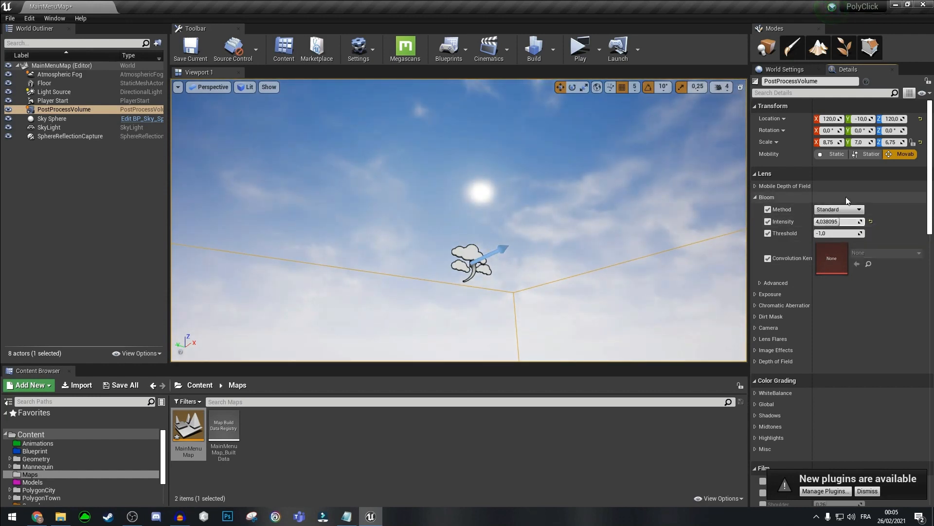
left_click(841, 218)
left_click(845, 206)
left_click(843, 216)
left_click(837, 209)
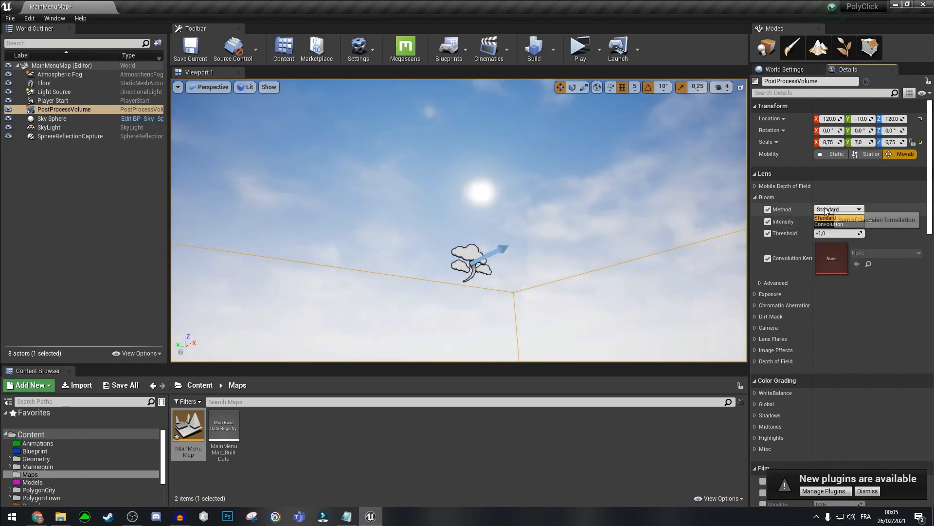
left_click(826, 225)
left_click(840, 210)
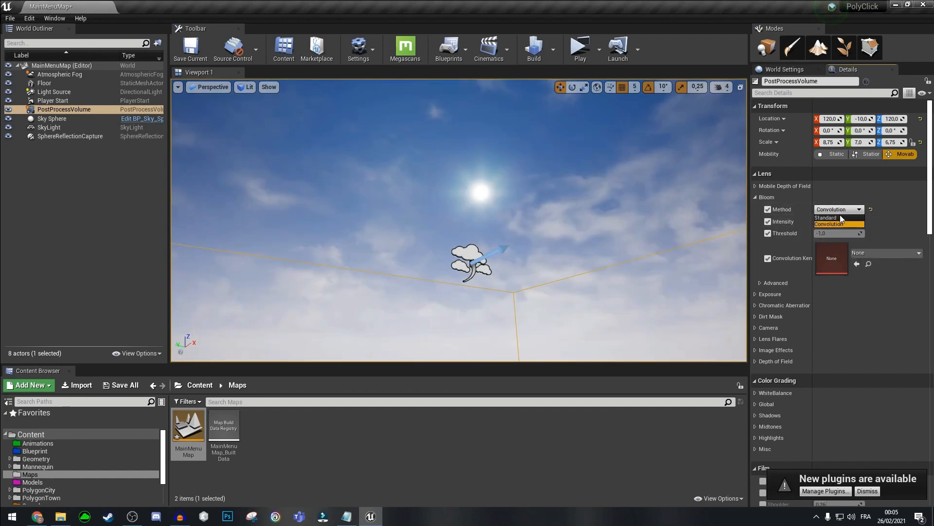
left_click(841, 217)
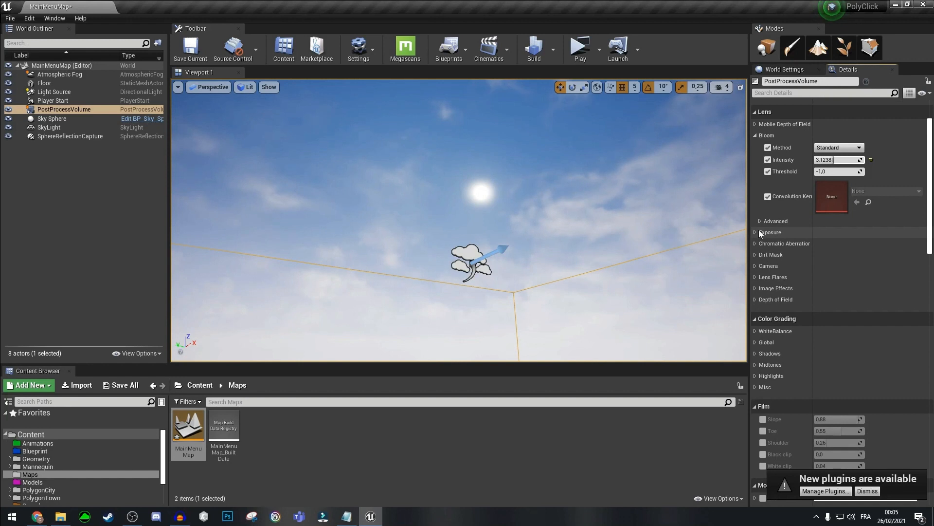
Step: Enable the Exposure overrides through Speed Up and try Min Brightness at about -5.11 and Max Brightness at about -8
left_click(755, 231)
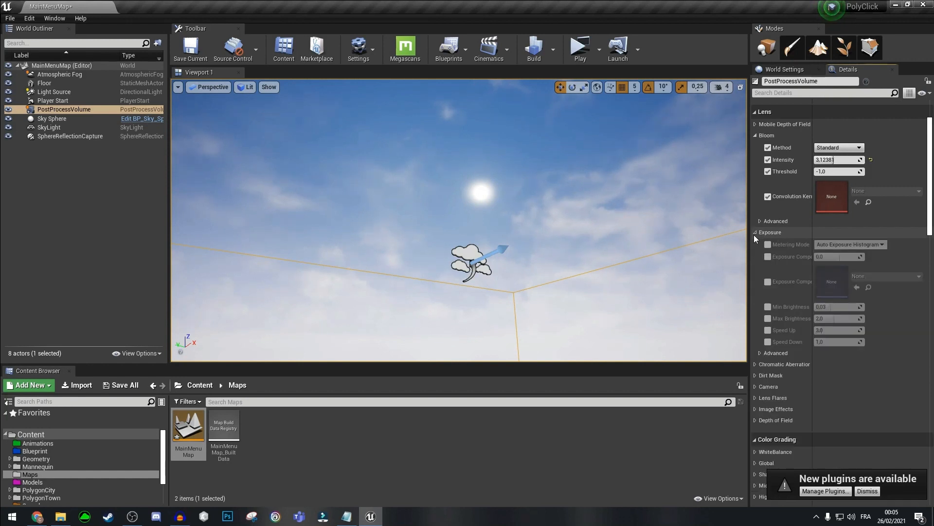
right_click_drag(705, 236, 686, 258)
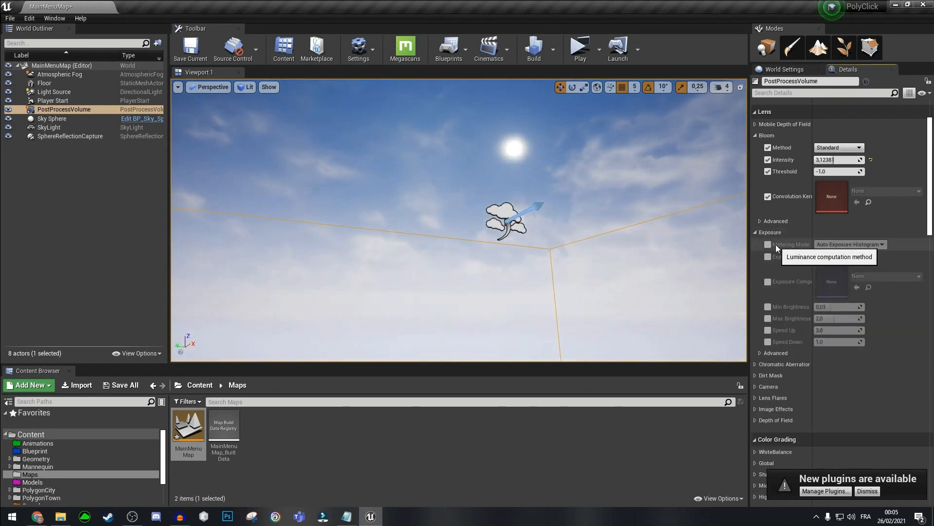
left_click(768, 256)
left_click(768, 281)
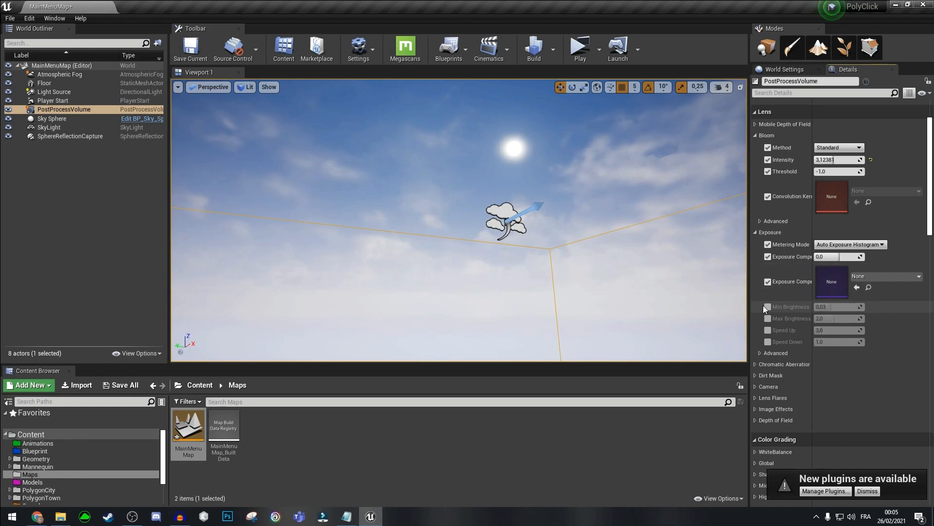
left_click(768, 307)
left_click(768, 318)
left_click(768, 330)
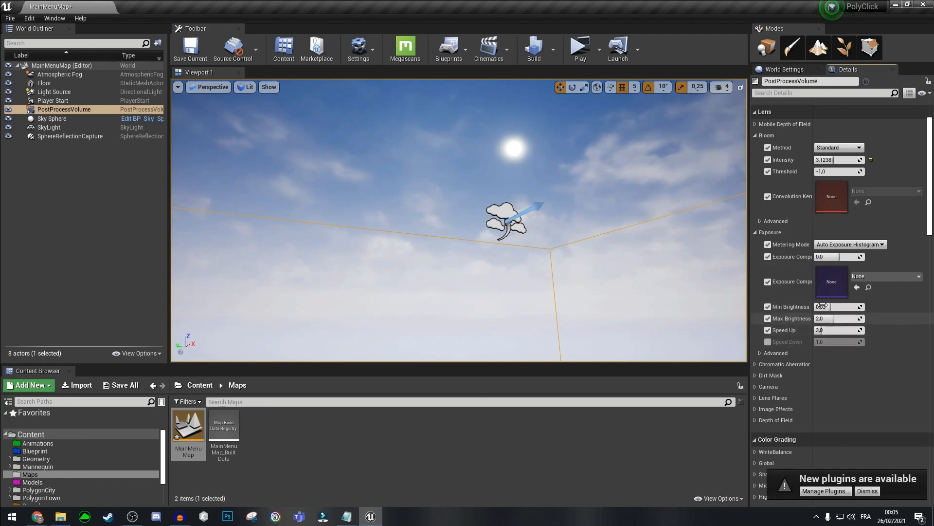
mouse_move(833, 307)
left_mouse_down()
mouse_move(835, 318)
mouse_move(822, 319)
mouse_move(822, 307)
left_mouse_up()
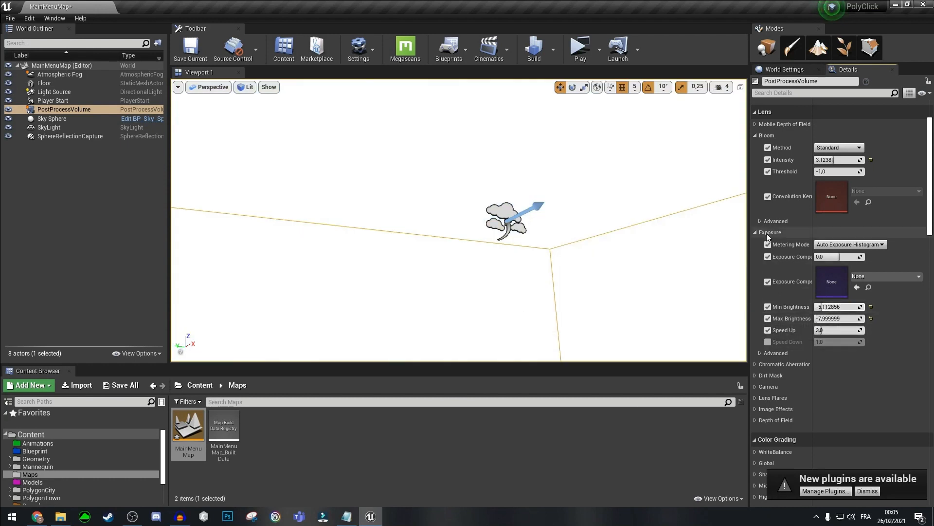
Step: Disable all the Exposure overrides, including Min and Max Brightness, and collapse the Exposure group
left_click(768, 245)
left_click(768, 257)
left_click(768, 282)
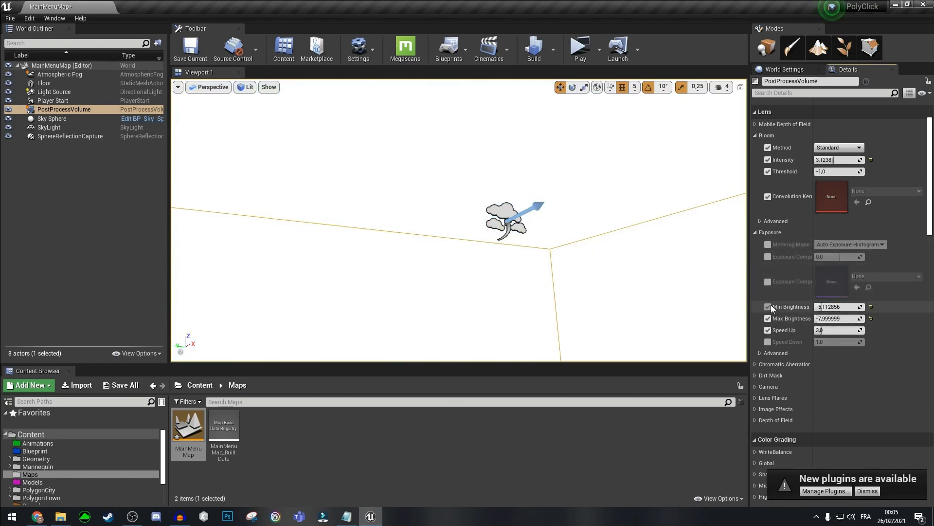
left_click(768, 306)
left_click(768, 319)
left_click(768, 330)
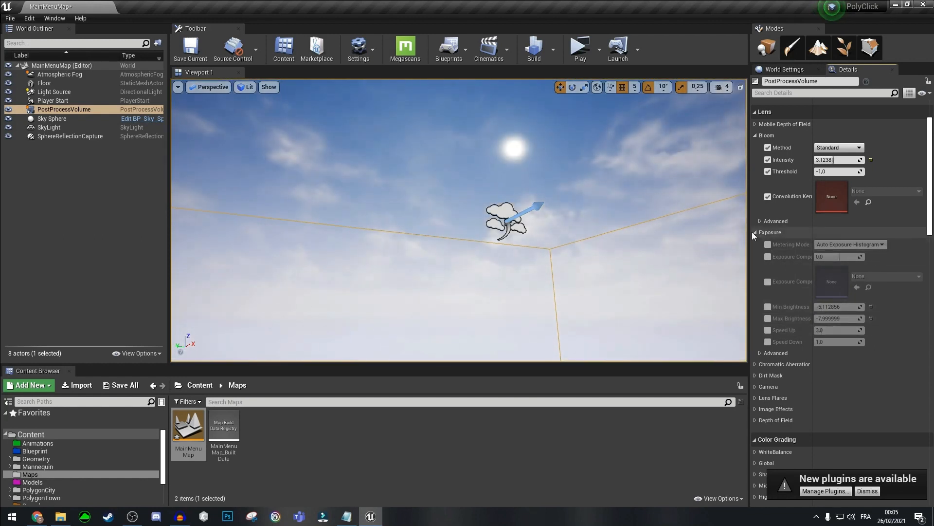
left_click(755, 232)
Step: Enable the Intensity and Tint overrides for Lens Flares and view the flares around the sun
left_click(774, 277)
right_click_drag(622, 234, 616, 189)
right_click_drag(568, 204, 565, 176)
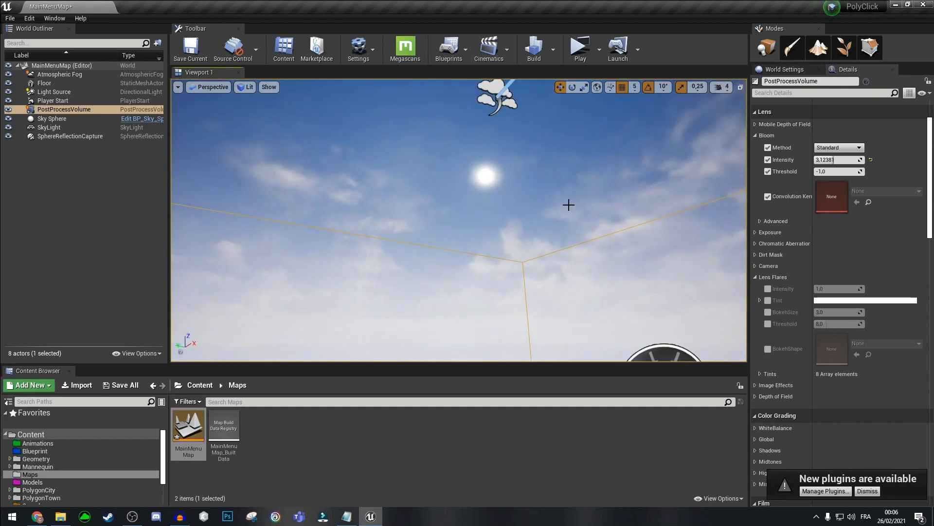
left_click(768, 288)
left_click(768, 300)
mouse_move(734, 242)
right_mouse_down()
mouse_move(726, 225)
mouse_move(723, 234)
mouse_move(744, 232)
right_mouse_up()
mouse_move(576, 212)
right_mouse_down()
mouse_move(591, 208)
mouse_move(564, 218)
mouse_move(577, 212)
right_mouse_up()
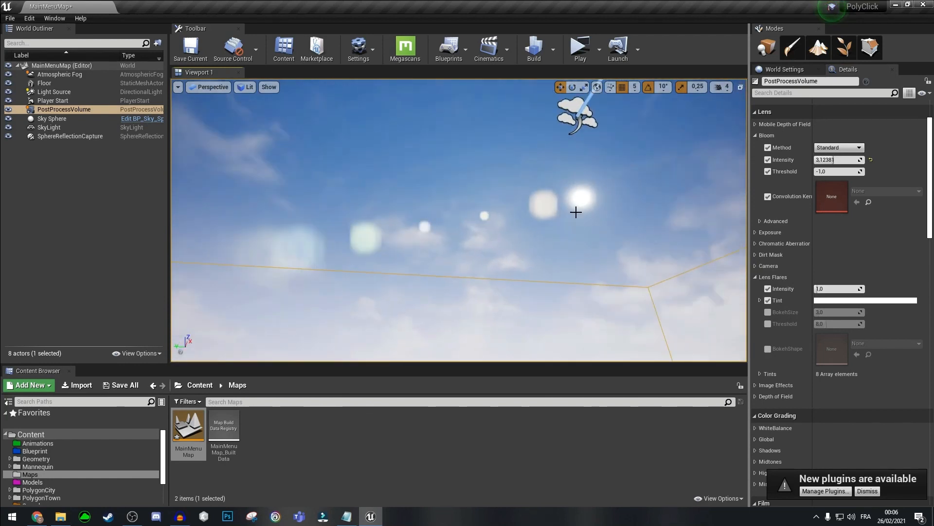
Step: Change the Lens Flares tint to a yellowish orange
left_click(856, 301)
left_click_drag(717, 308, 752, 357)
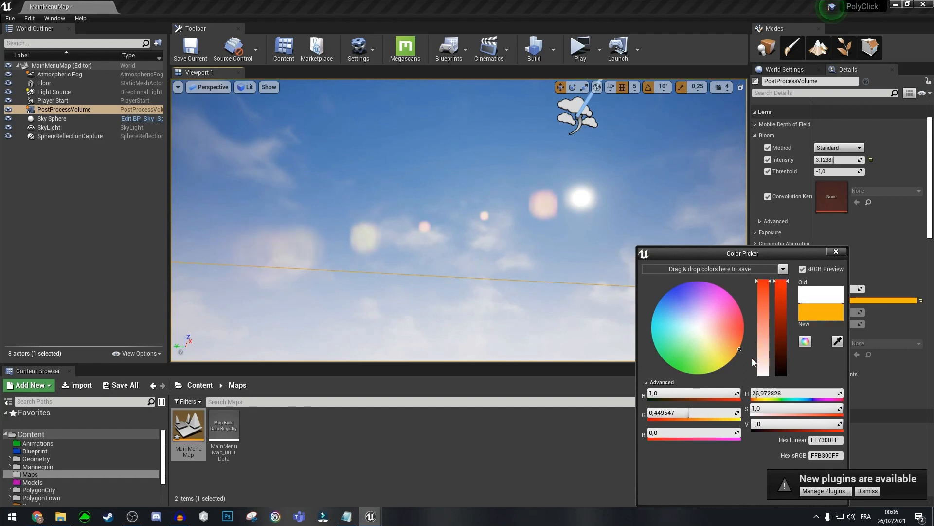
left_click_drag(765, 258, 600, 174)
left_click_drag(569, 259, 611, 290)
left_click(622, 396)
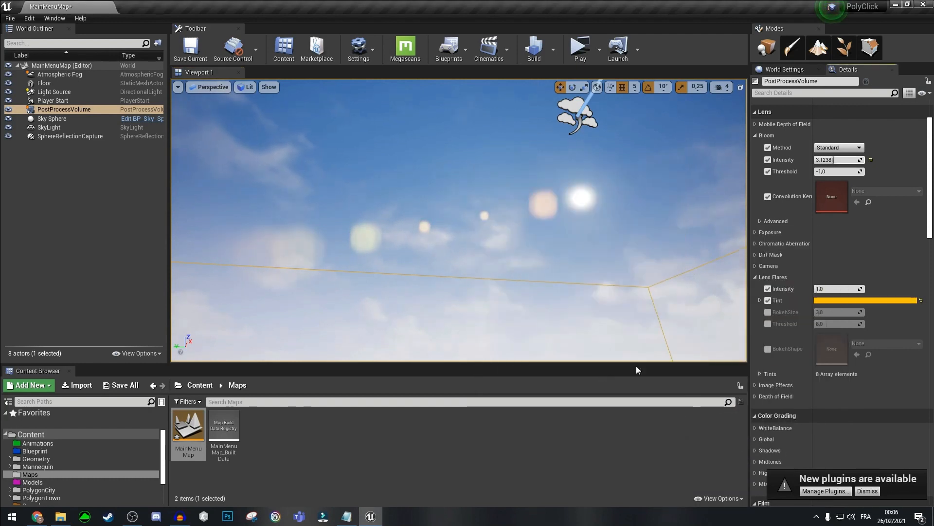
Step: Enable the Lens Flares BokehSize override and set it to about 6.96
left_click(768, 312)
mouse_move(830, 312)
left_mouse_down()
mouse_move(818, 312)
mouse_move(832, 312)
left_mouse_up()
right_click_drag(724, 294, 760, 290)
left_click_drag(833, 312, 842, 312)
mouse_move(738, 302)
right_mouse_down()
mouse_move(752, 295)
mouse_move(737, 302)
right_mouse_up()
Step: Enable the Lens Flares Threshold override, set it to about 3.14 and check the flares against the sky
left_click(768, 324)
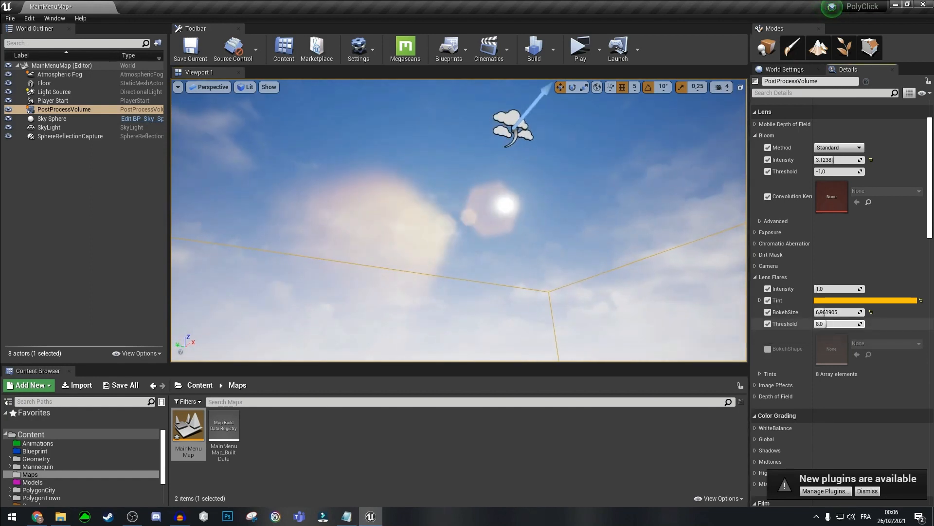
left_click_drag(840, 324, 819, 324)
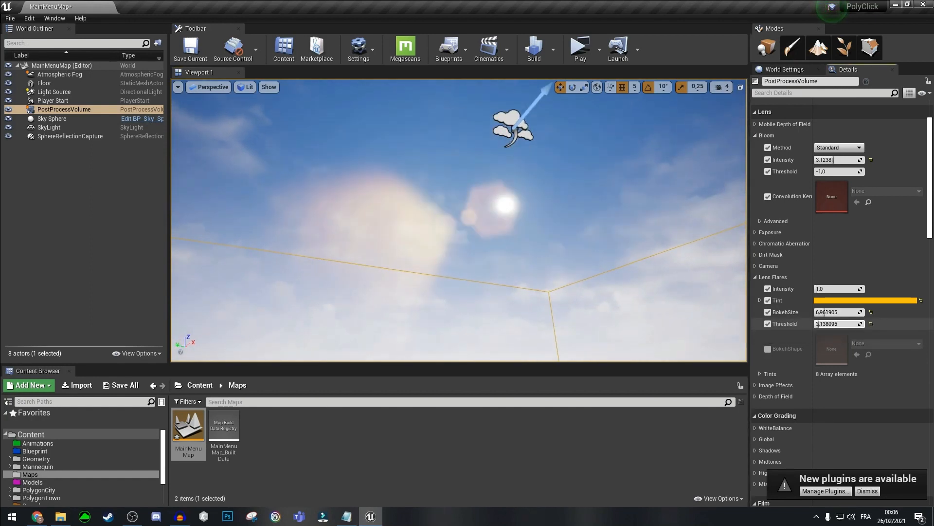
left_click(760, 373)
left_click(759, 374)
left_click(755, 279)
right_click_drag(584, 244, 628, 242)
right_click_drag(578, 227, 577, 248)
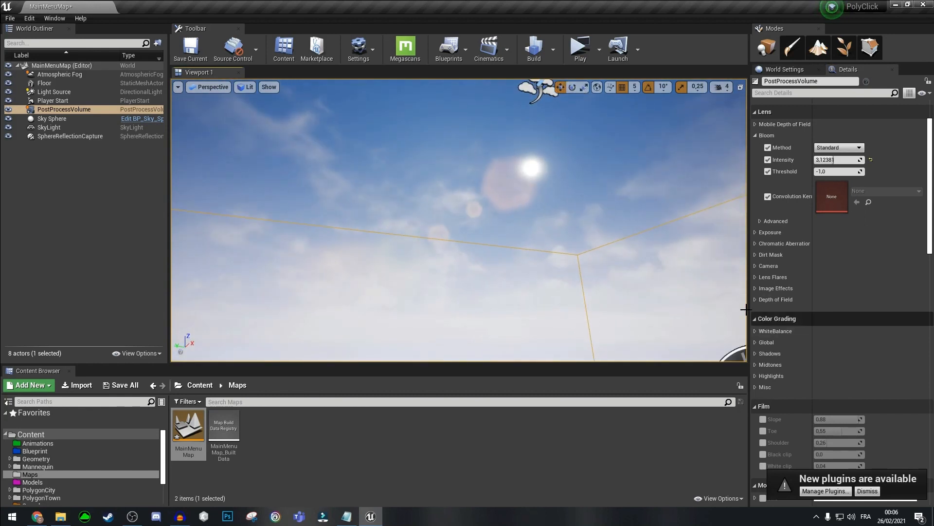
Step: Enable the Vignette Intensity override under Image Effects and raise it to 1.0
left_click(757, 288)
scroll(756, 292, "down", 1)
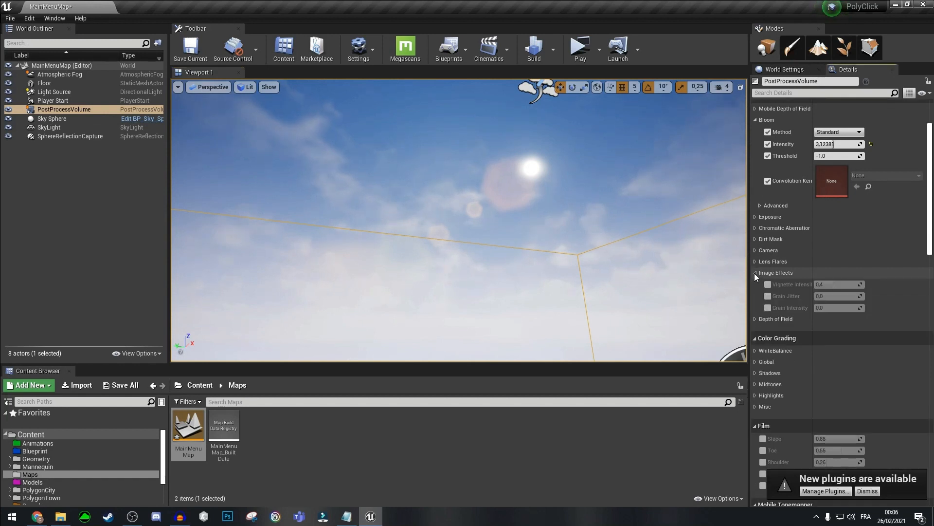
right_click_drag(563, 200, 604, 229)
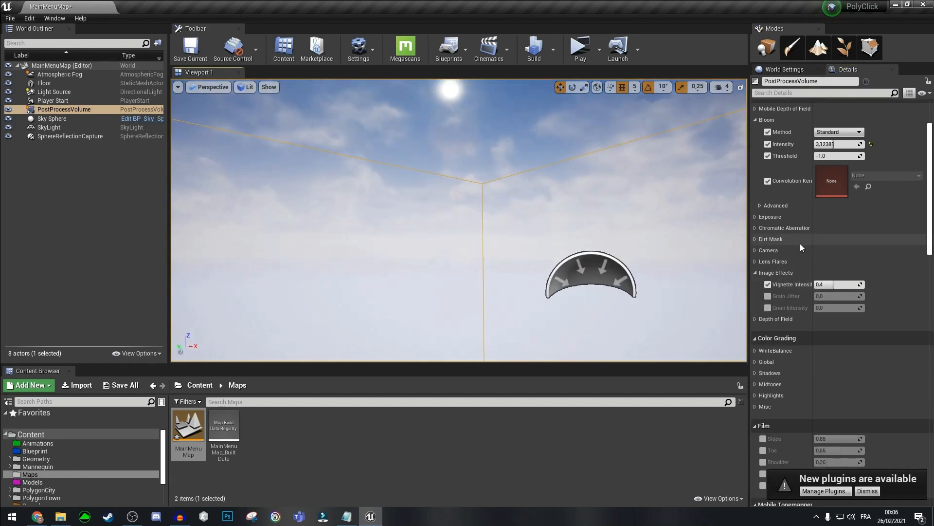
left_click_drag(827, 284, 863, 284)
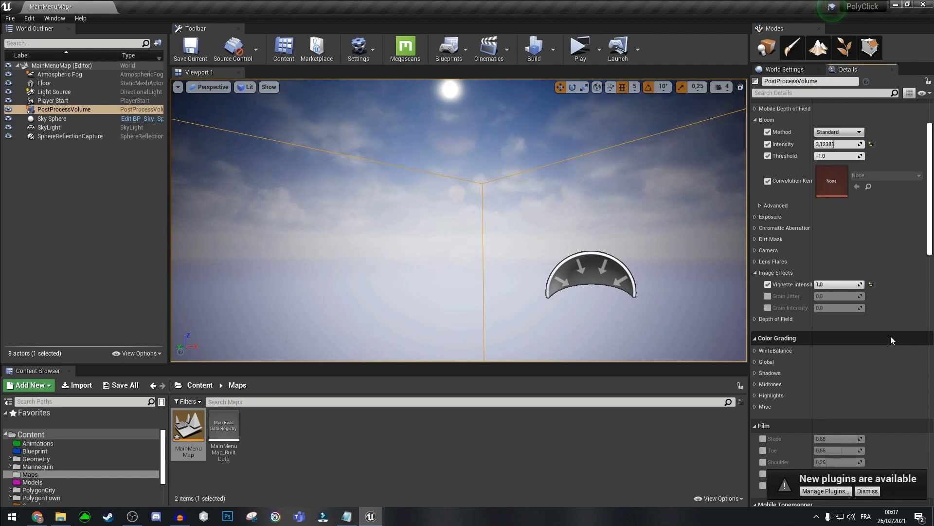
Step: Enable the grain overrides and set Grain Jitter to about 0.97 and Grain Intensity to 1.0
left_click(768, 296)
left_click_drag(826, 298, 847, 307)
left_click(768, 307)
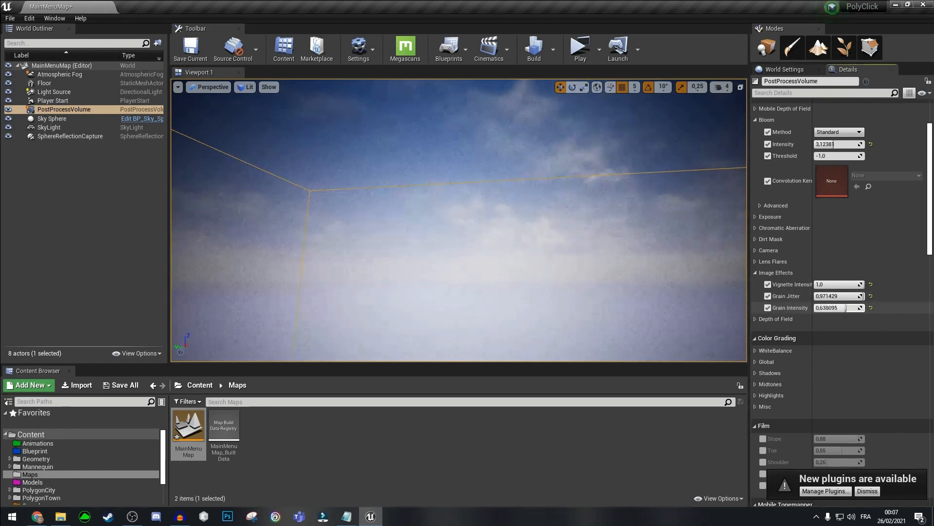
right_click_drag(376, 181, 399, 188)
left_click_drag(829, 308, 871, 308)
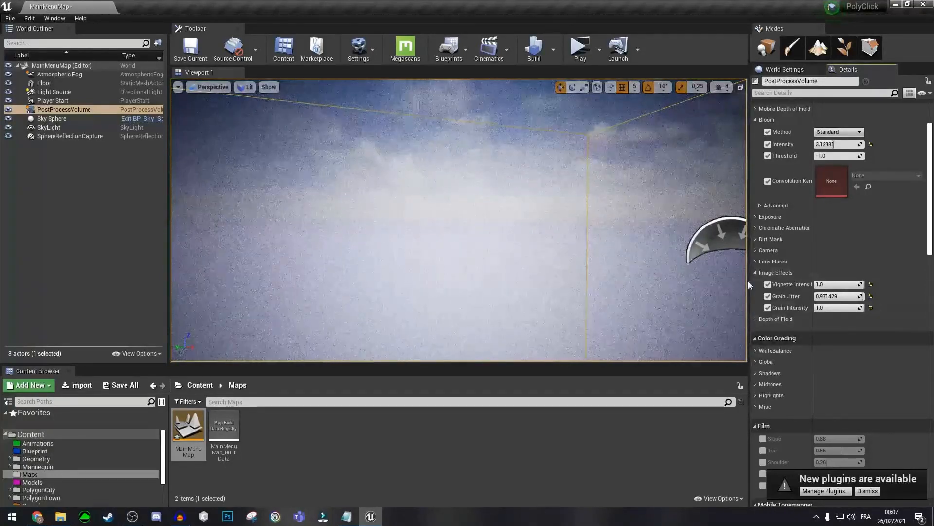
Step: Disable the Vignette Intensity, Grain Jitter and Grain Intensity overrides and collapse Image Effects
left_click(768, 284)
left_click(768, 308)
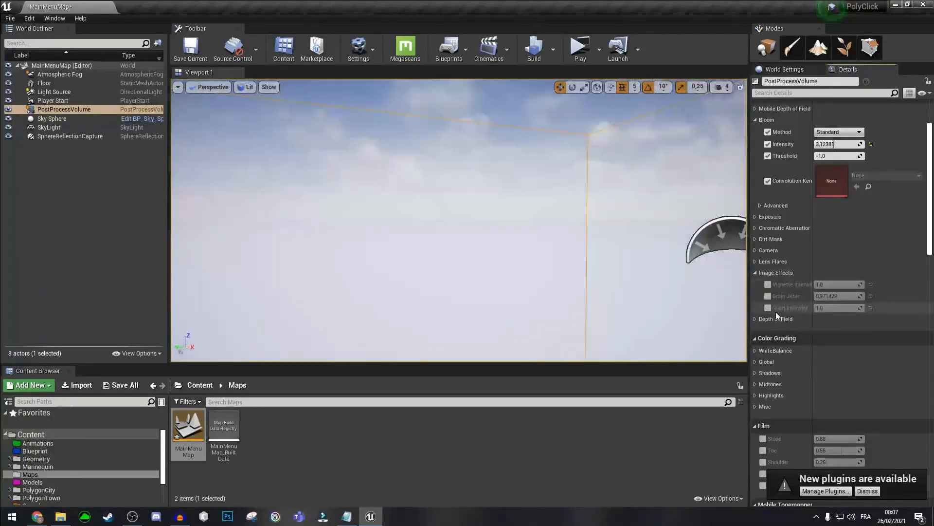
left_click(755, 274)
Step: Focus the view on the Post Process Volume, then save the current map and all levels
scroll(817, 354, "down", 3)
scroll(816, 353, "down", 20)
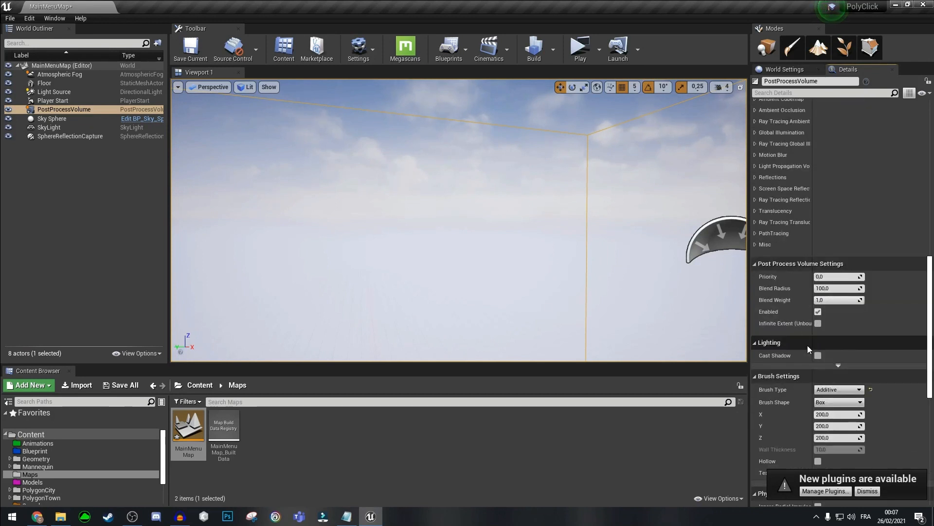
scroll(807, 344, "up", 2)
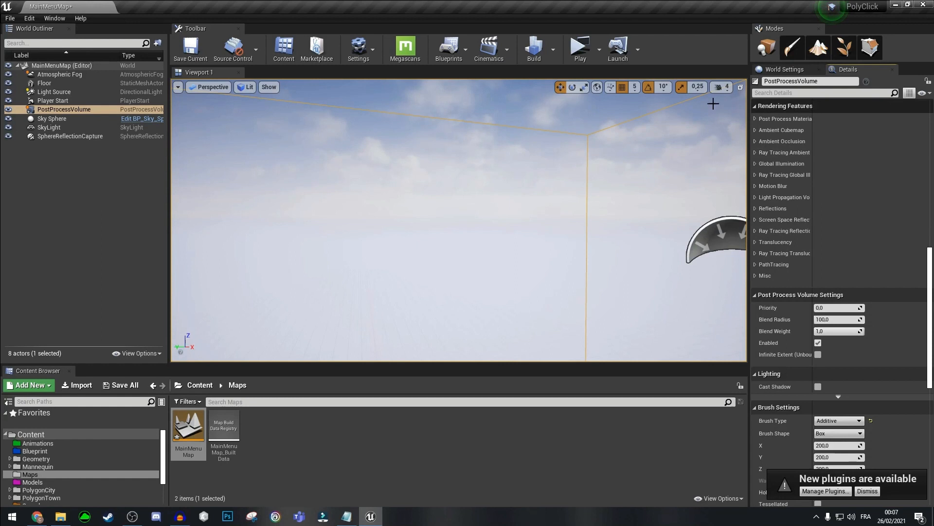
key("f")
left_click(190, 48)
left_click(10, 18)
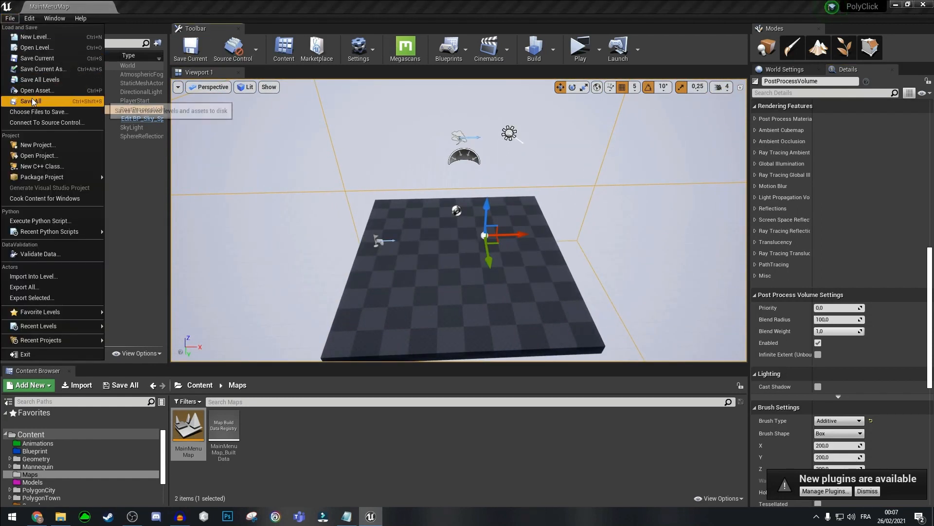
left_click(35, 80)
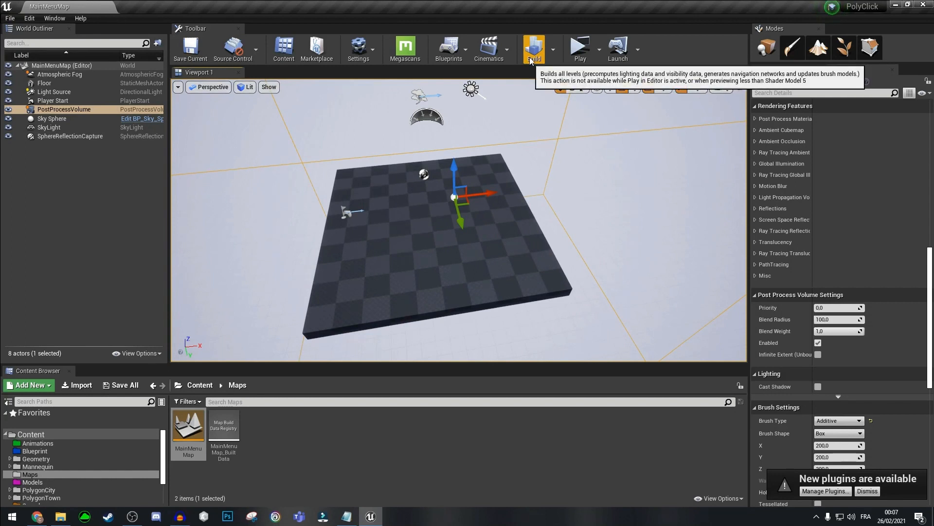
Step: Set the lighting build quality to High and build only the level's lighting
left_click(553, 49)
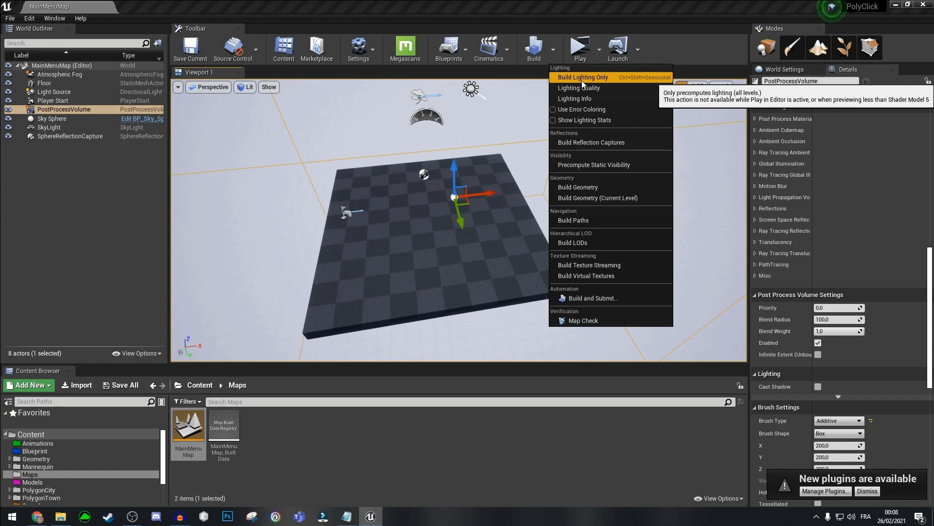
mouse_move(606, 87)
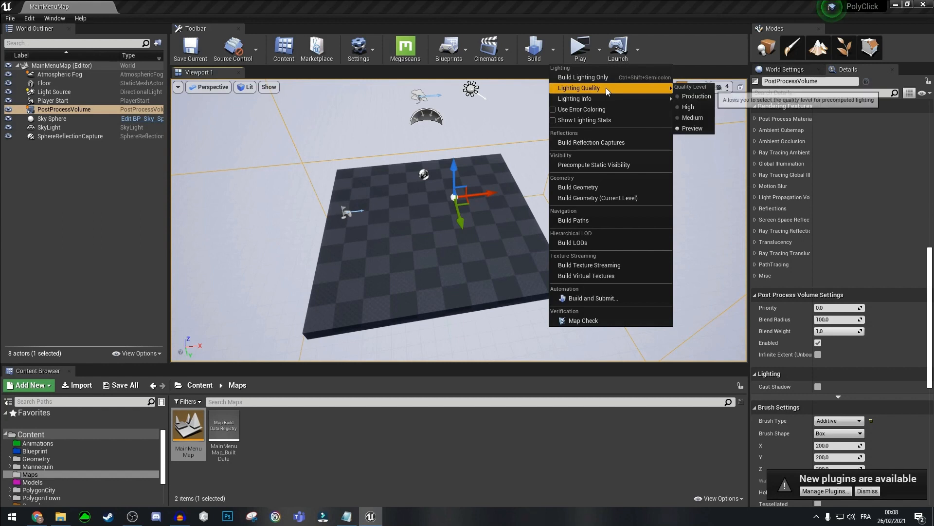
left_click(694, 107)
scroll(540, 122, "up", 1)
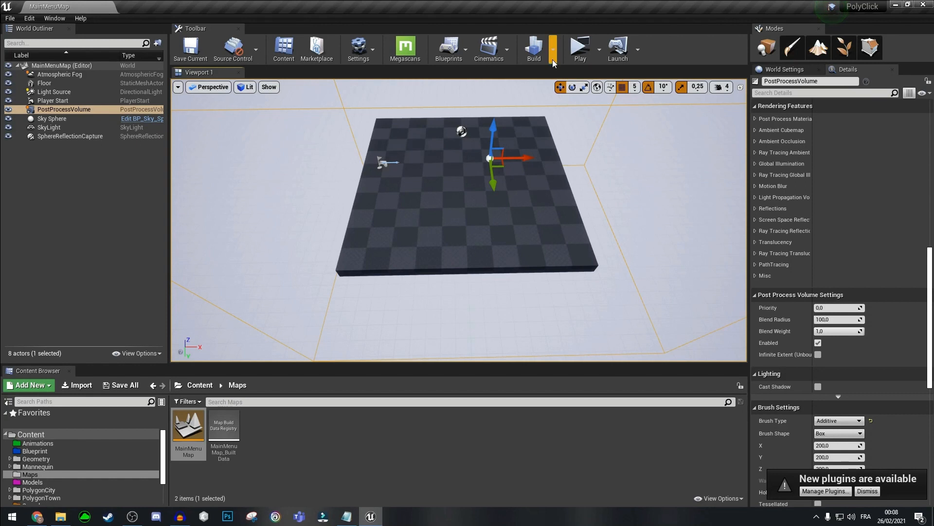
left_click(553, 60)
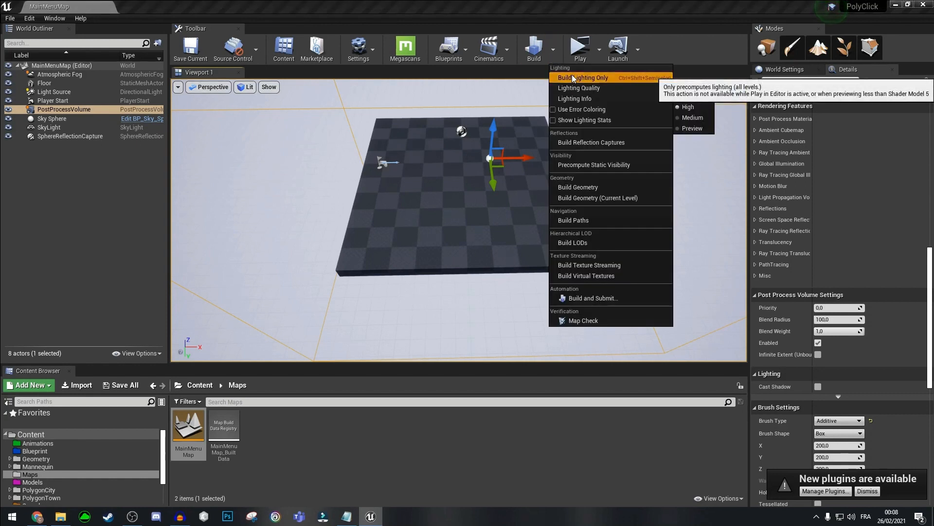
left_click(572, 75)
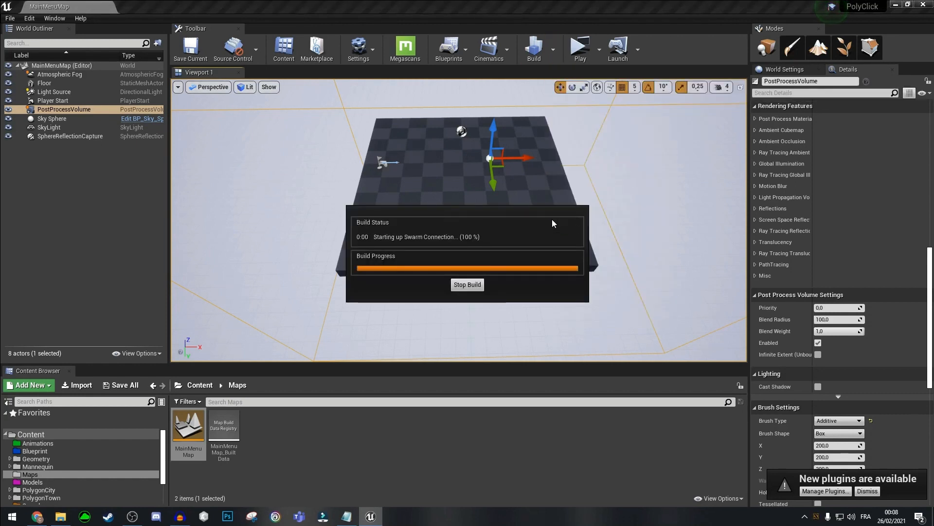